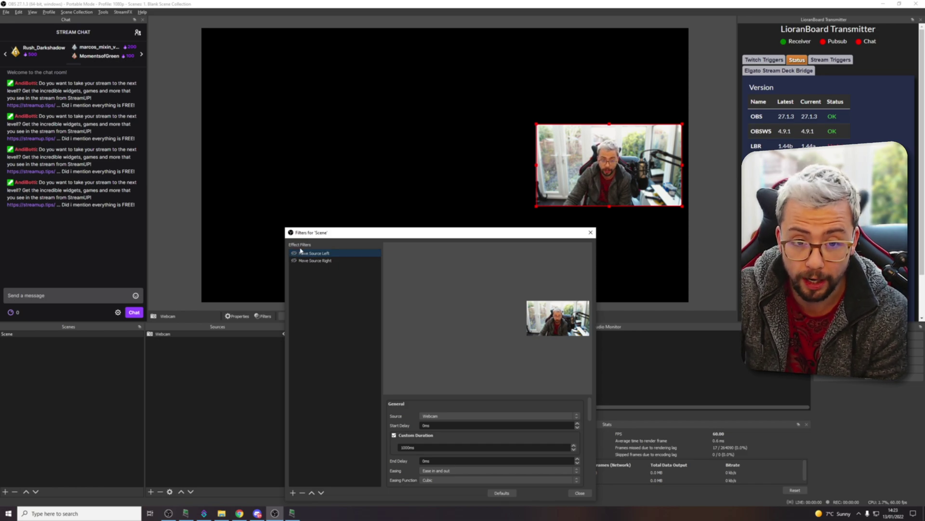
# Step: Test the Move Source Left and Move Source Right filters by triggering each in turn, and close the scene's filters
pyautogui.click(295, 254)
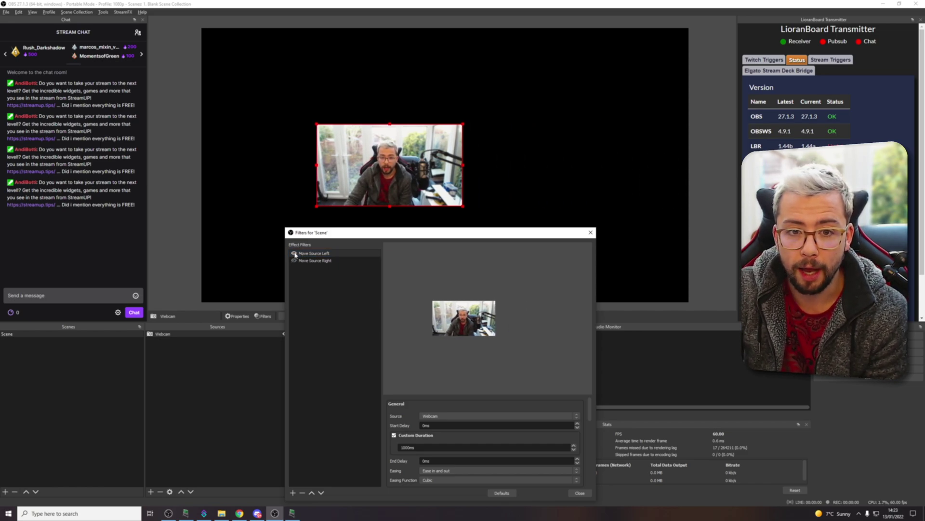
pyautogui.click(294, 261)
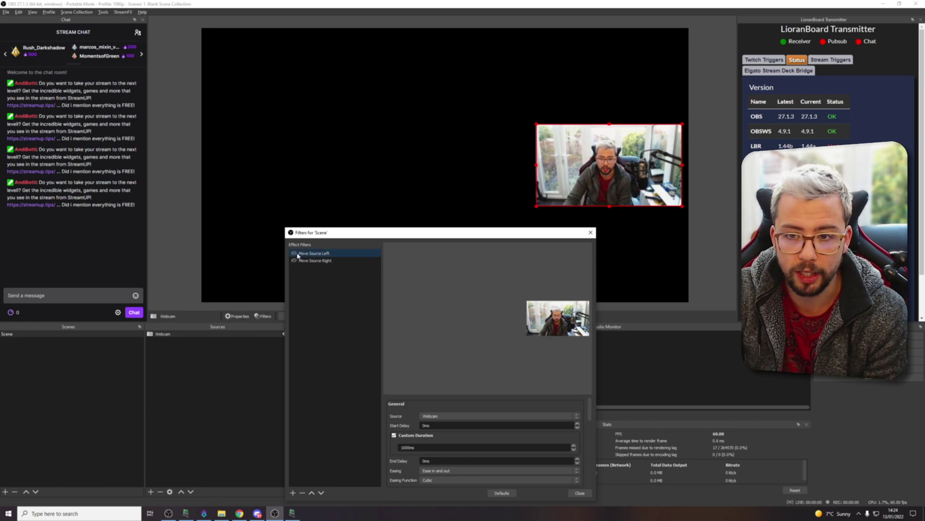
pyautogui.click(295, 253)
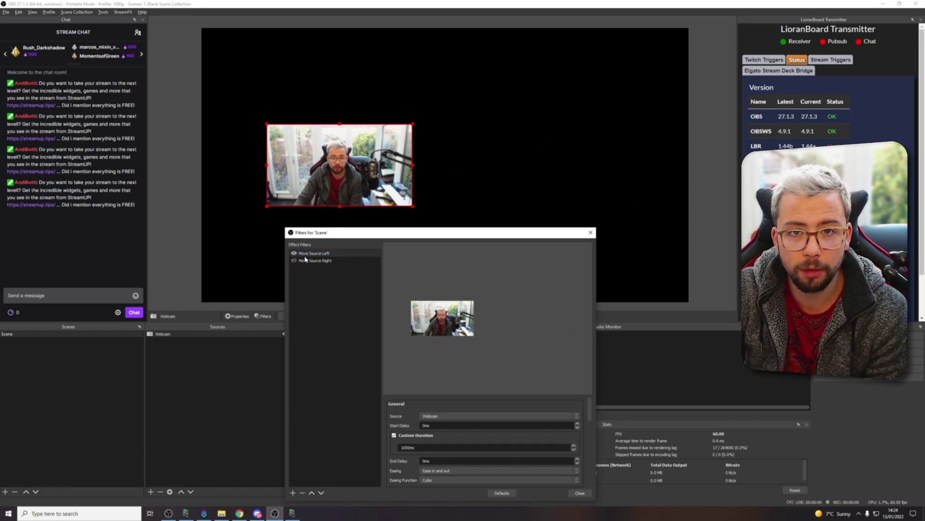
pyautogui.click(294, 261)
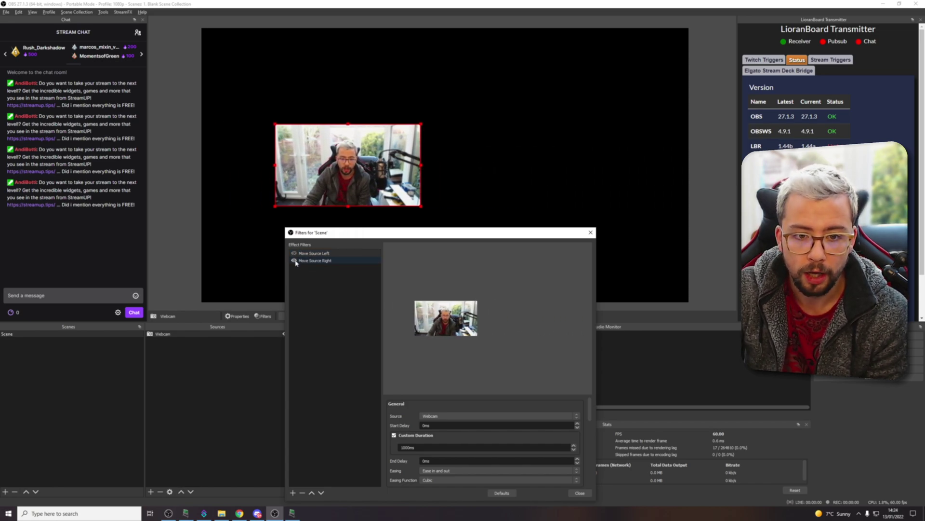
pyautogui.click(591, 233)
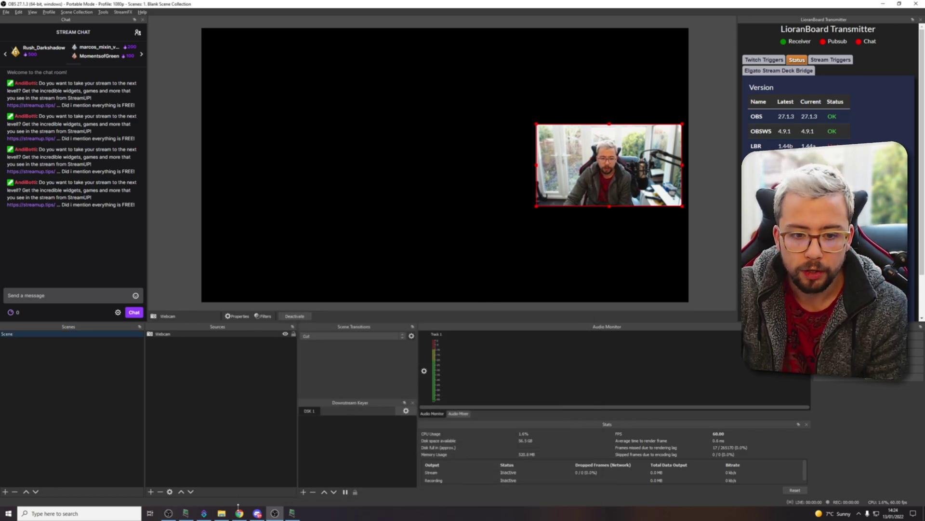
# Step: Copy the complete LioranBoard button import code from the Auto Move Camera page in the browser
pyautogui.click(240, 513)
pyautogui.scroll(1, 415, 208)
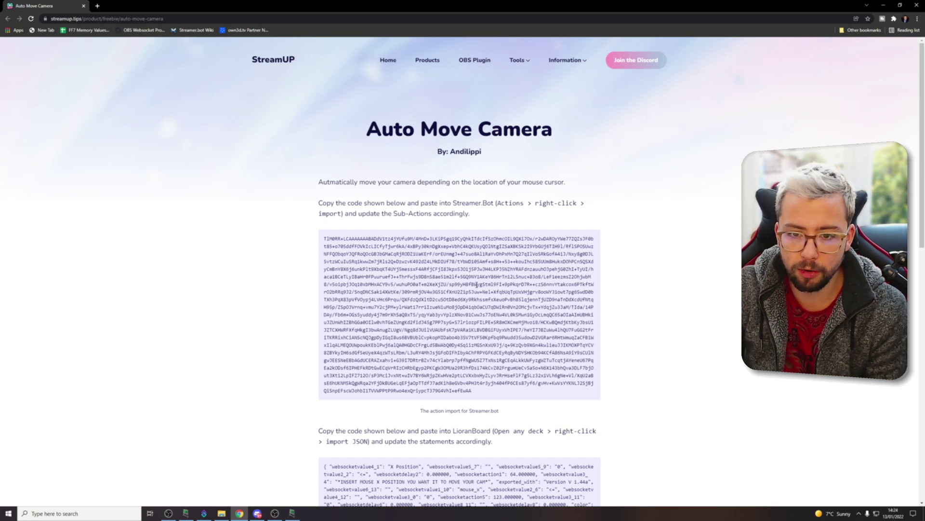
pyautogui.scroll(-7, 407, 318)
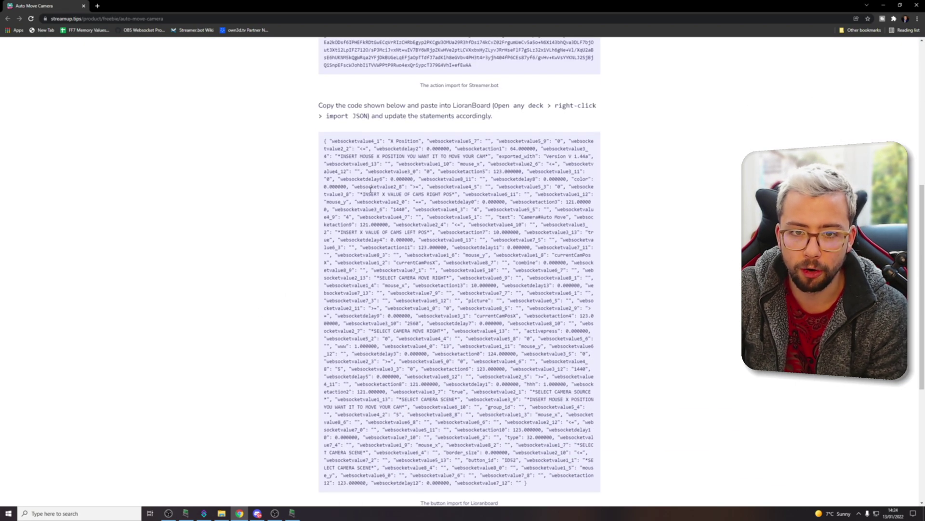
pyautogui.scroll(-2, 371, 188)
pyautogui.scroll(2, 453, 276)
pyautogui.tripleClick(453, 276)
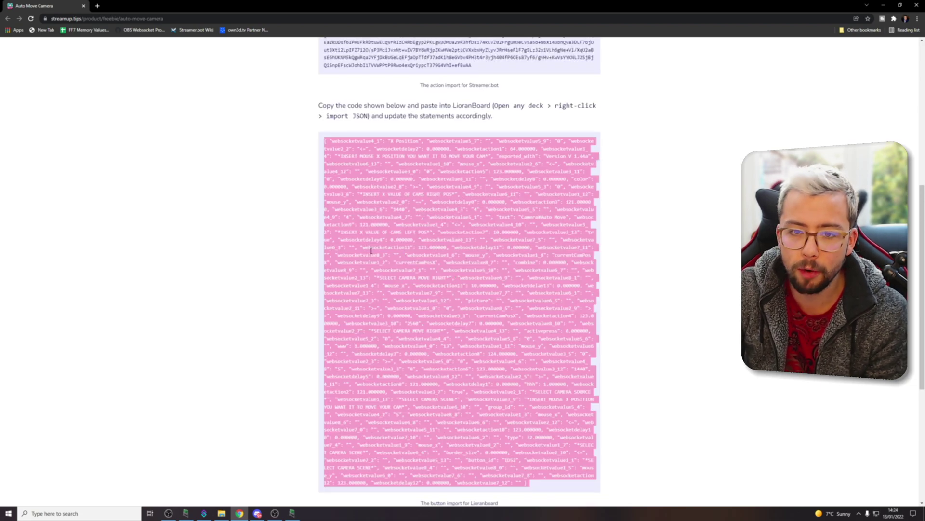
pyautogui.scroll(-1, 384, 286)
pyautogui.scroll(1, 442, 278)
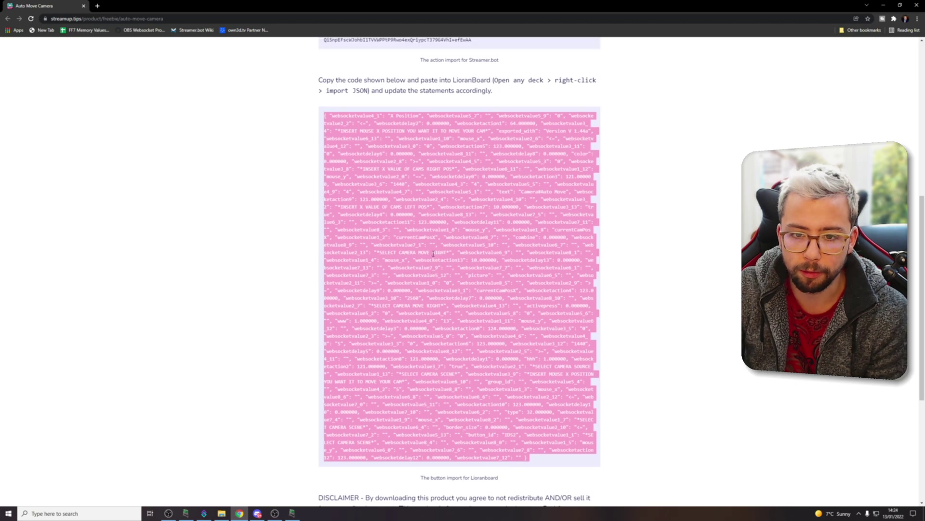
pyautogui.rightClick(441, 277)
pyautogui.click(466, 284)
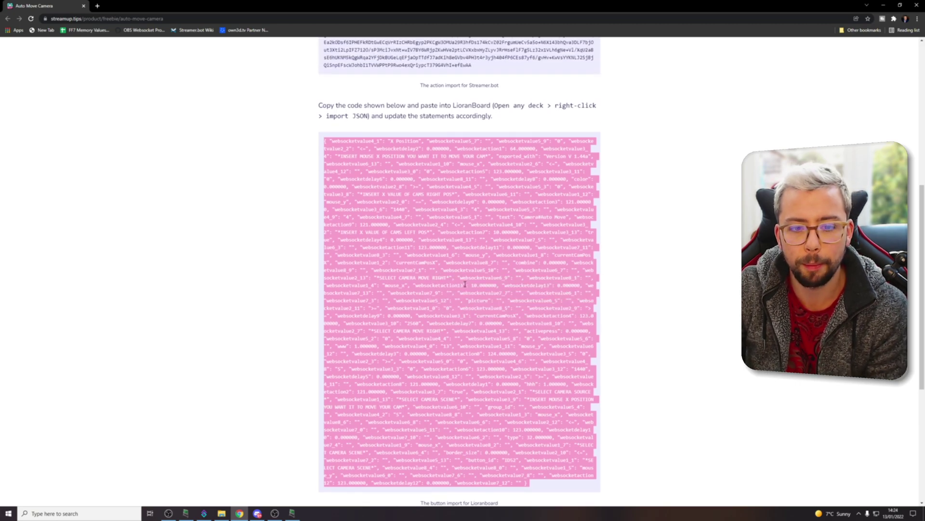
# Step: Switch to LioranBoard Receiver, open New Deck 1 and import the copied JSON as a button in the first grid cell
pyautogui.click(275, 513)
pyautogui.click(292, 513)
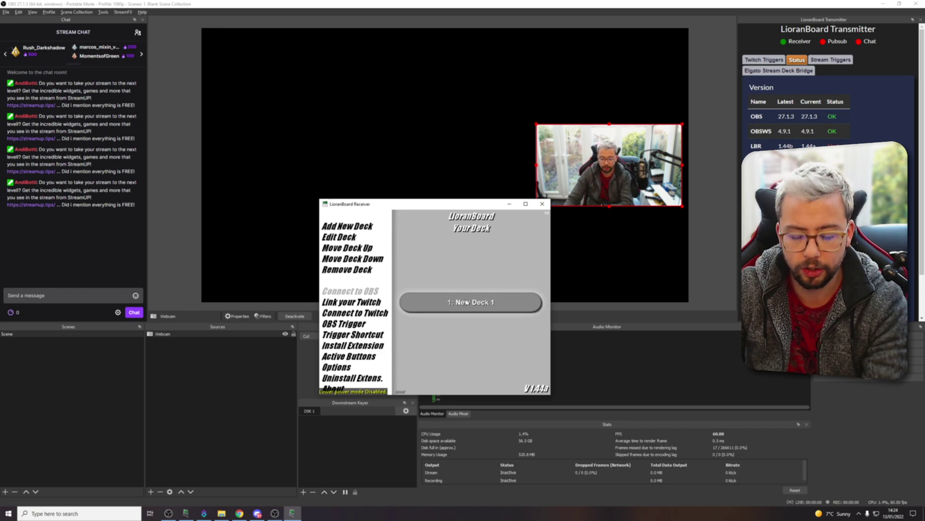
pyautogui.click(466, 302)
pyautogui.click(366, 263)
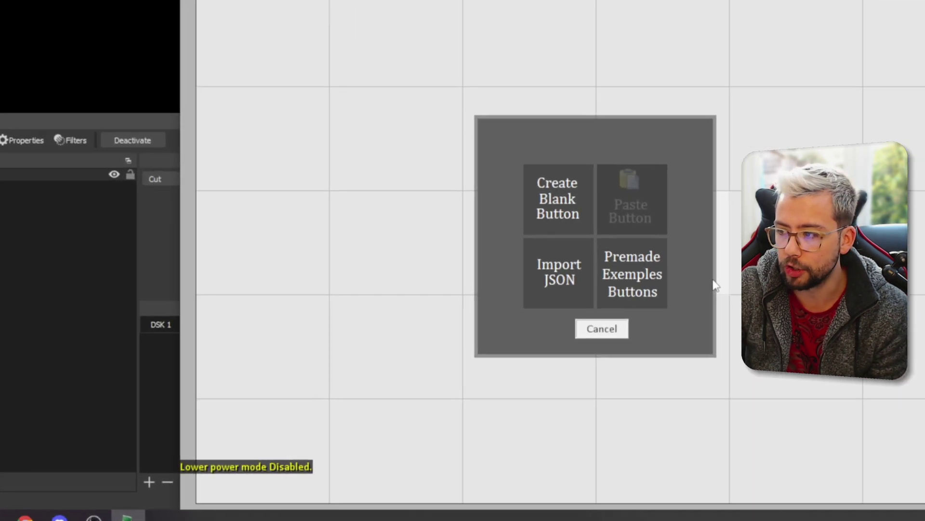
pyautogui.click(515, 386)
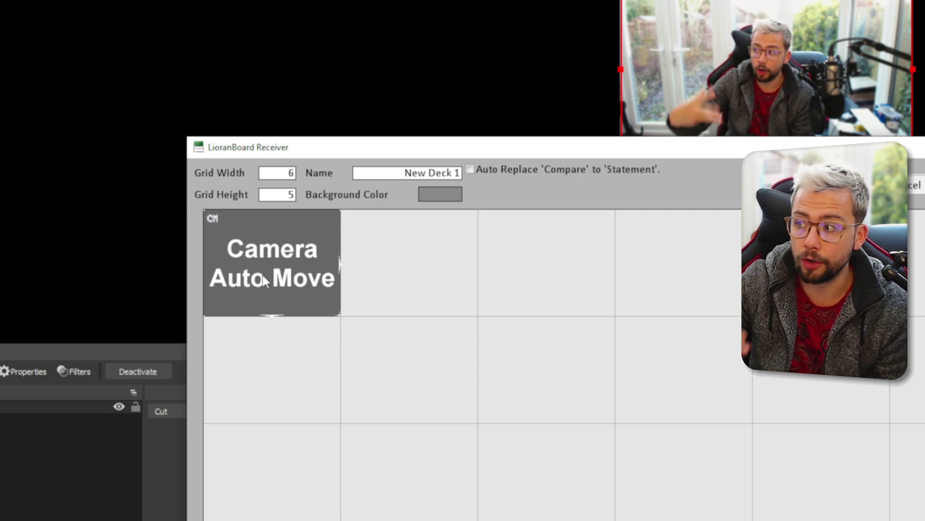
# Step: Add an extension trigger named !transmitteralways to the Camera Auto Move button's Twitch triggers
pyautogui.rightClick(264, 231)
pyautogui.click(314, 314)
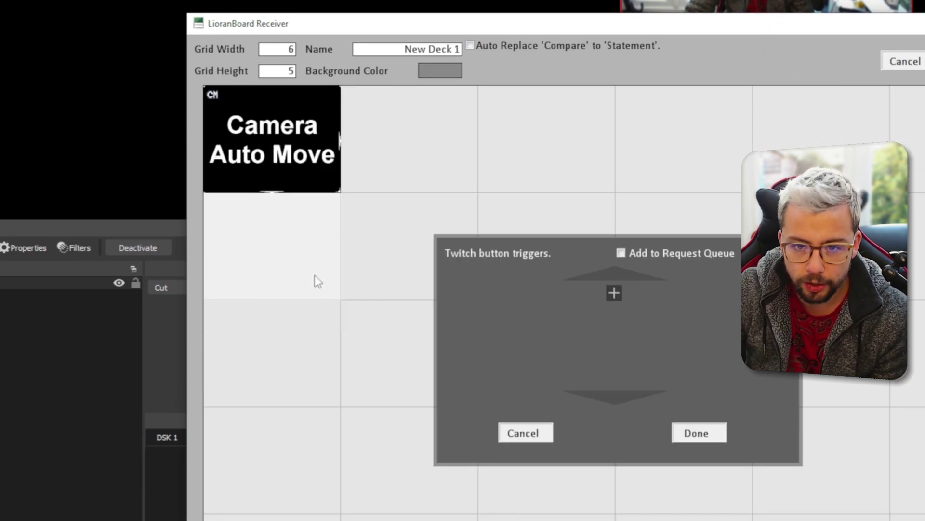
pyautogui.click(612, 272)
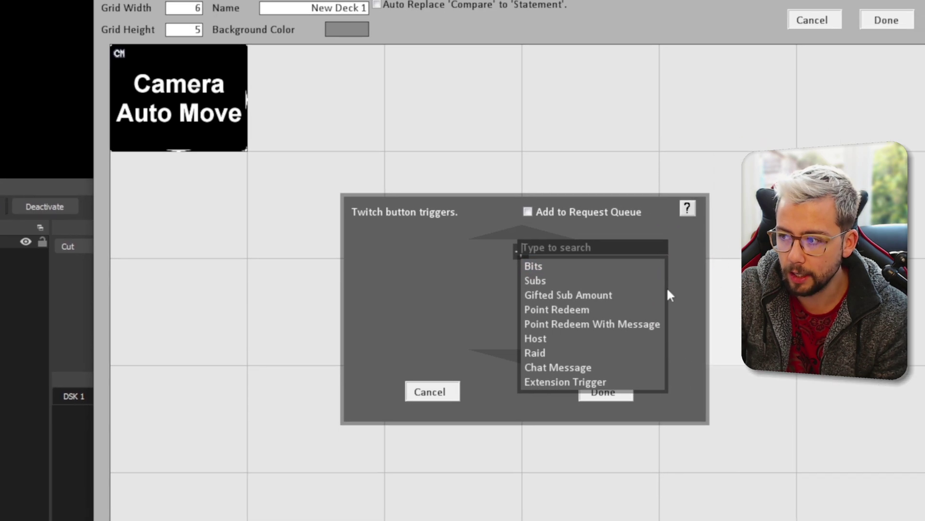
pyautogui.click(589, 286)
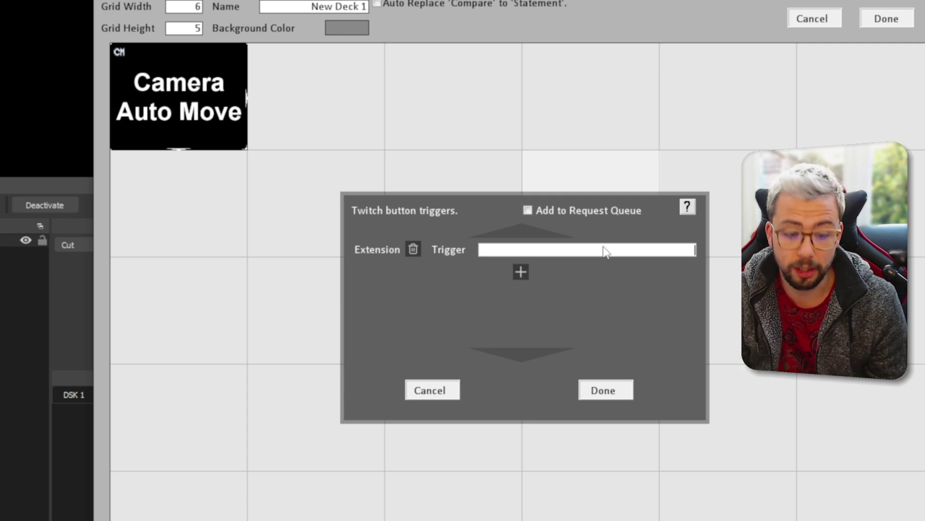
pyautogui.write('!tra')
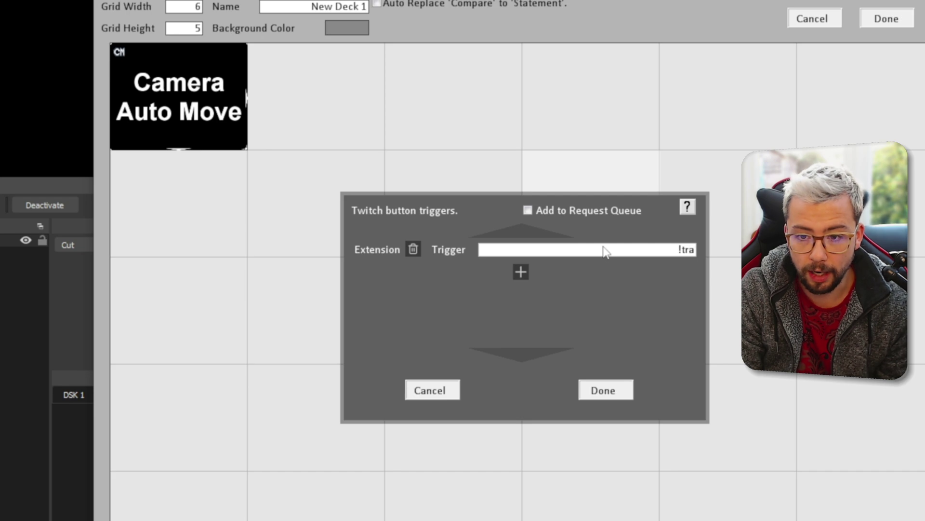
pyautogui.write('nsmitteralways')
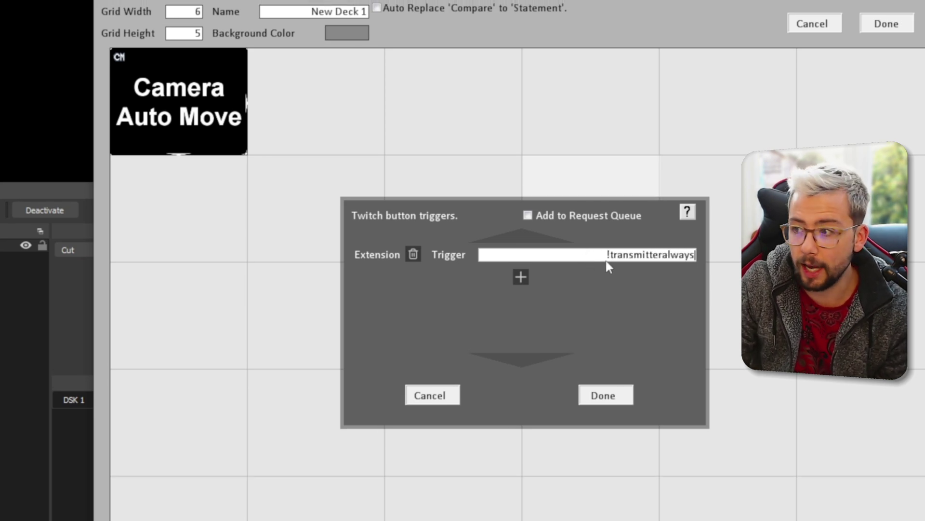
# Step: Add a second extension trigger named !reinitializing and save the button's triggers
pyautogui.click(520, 268)
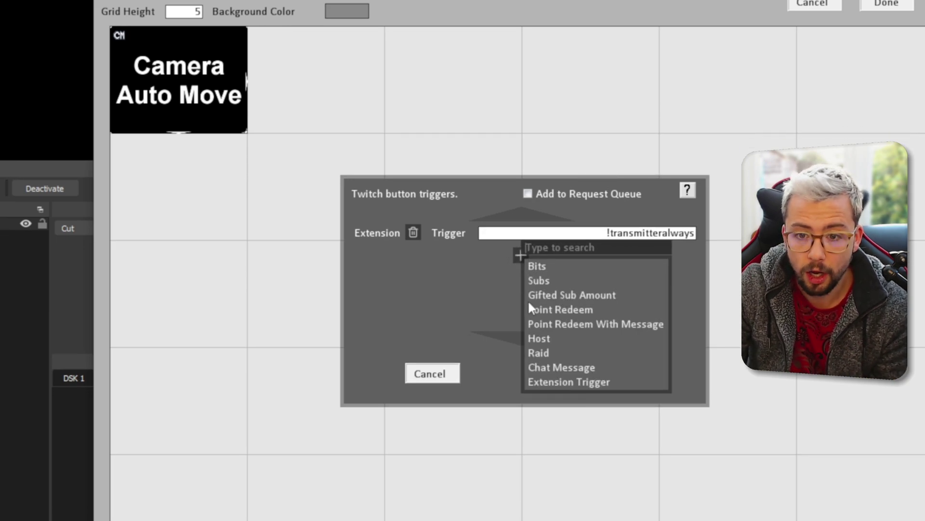
pyautogui.click(588, 392)
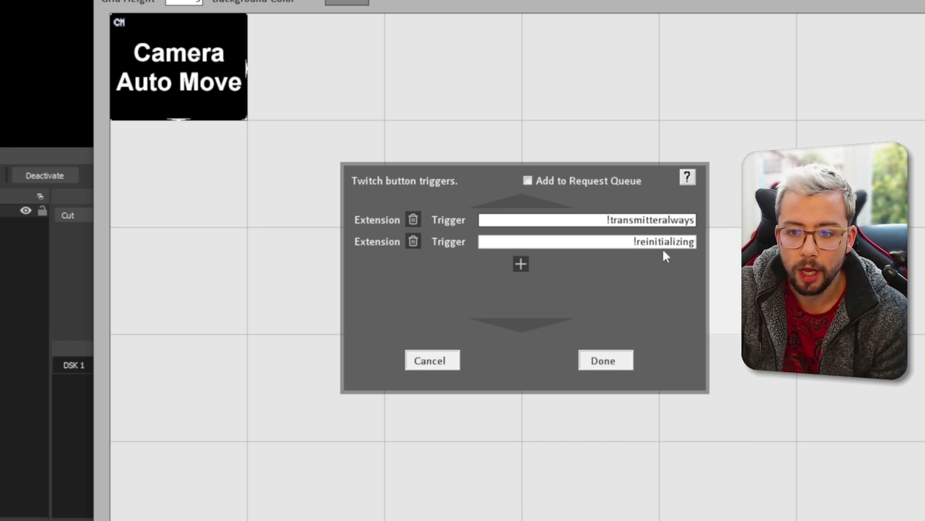
pyautogui.click(606, 376)
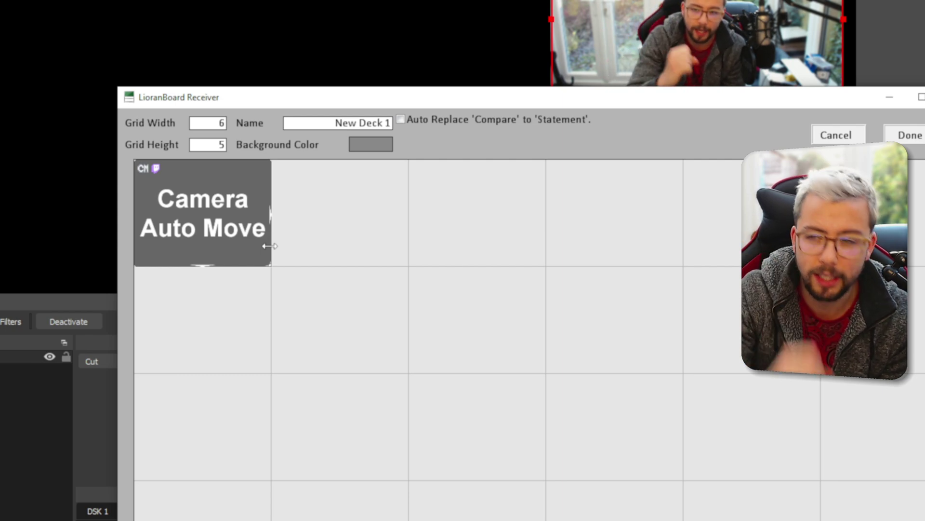
pyautogui.moveTo(270, 246); pyautogui.dragTo(265, 257)
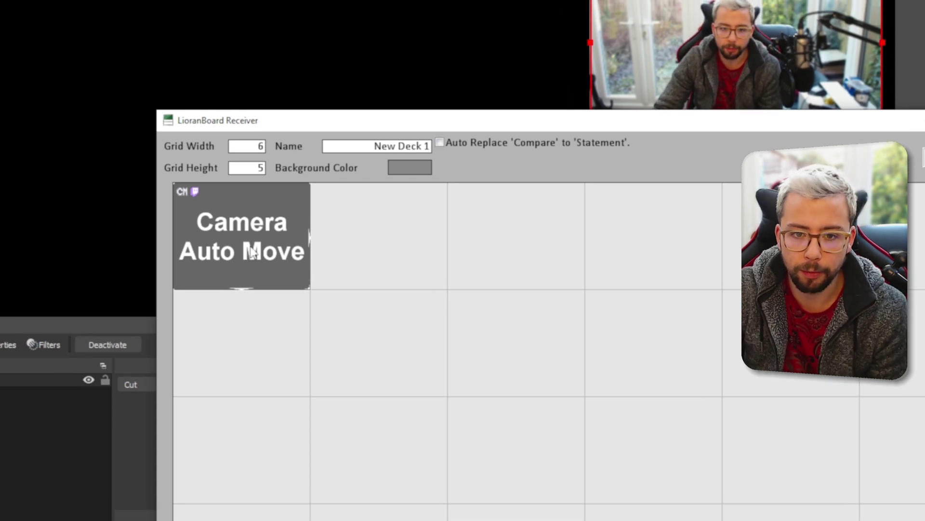
# Step: In the Camera Auto Move button's commands, set OBS Pull Source Value to the scene Scene and the source Webcam
pyautogui.rightClick(212, 212)
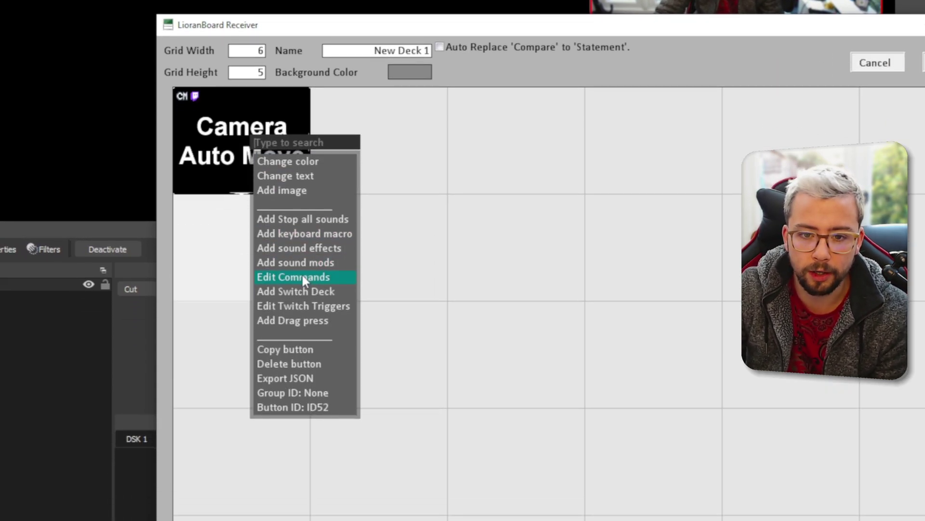
pyautogui.click(303, 278)
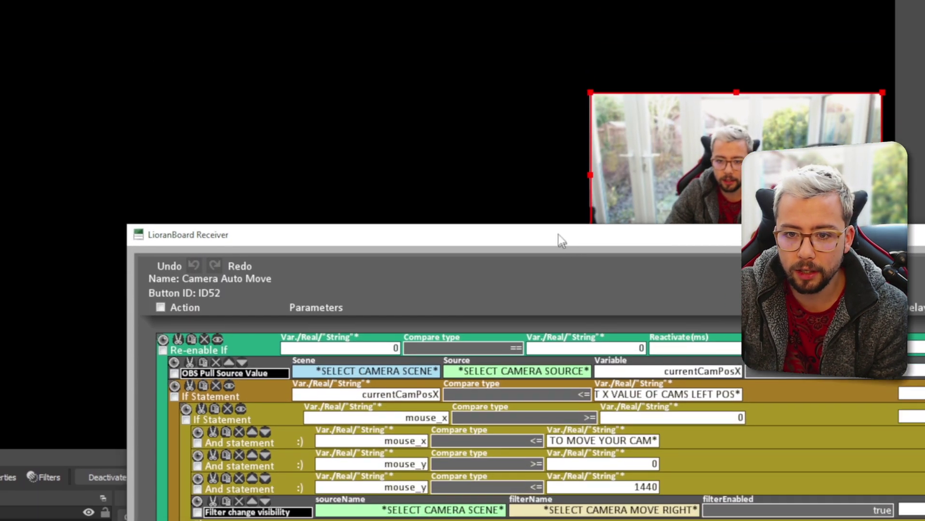
pyautogui.moveTo(561, 240); pyautogui.dragTo(493, 238)
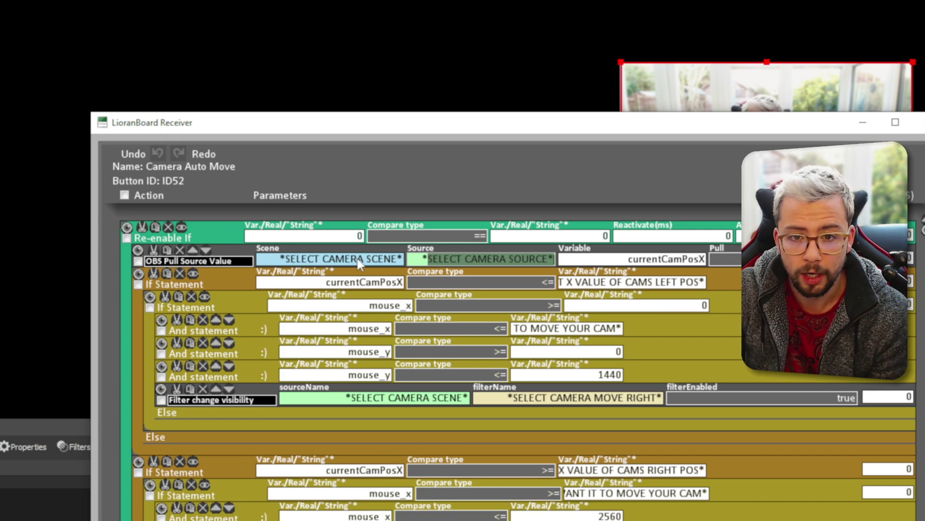
pyautogui.click(357, 258)
pyautogui.click(409, 266)
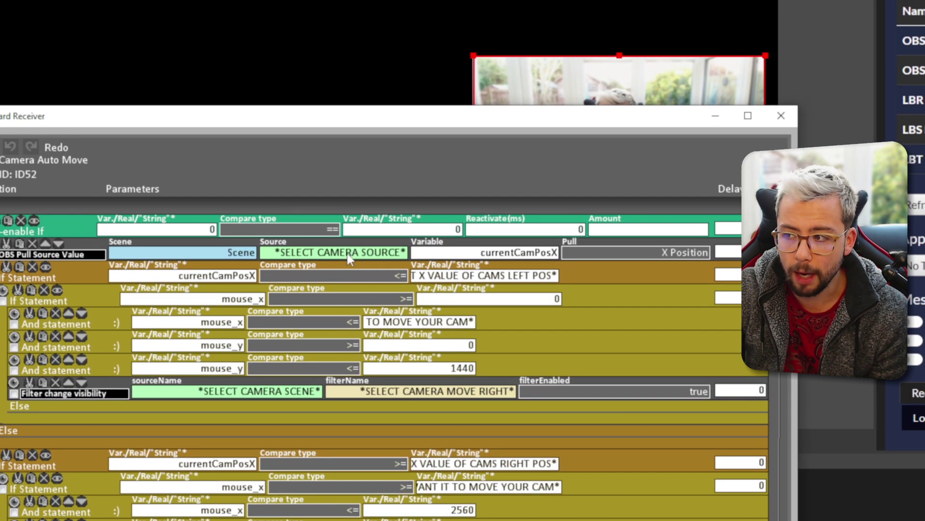
pyautogui.click(346, 238)
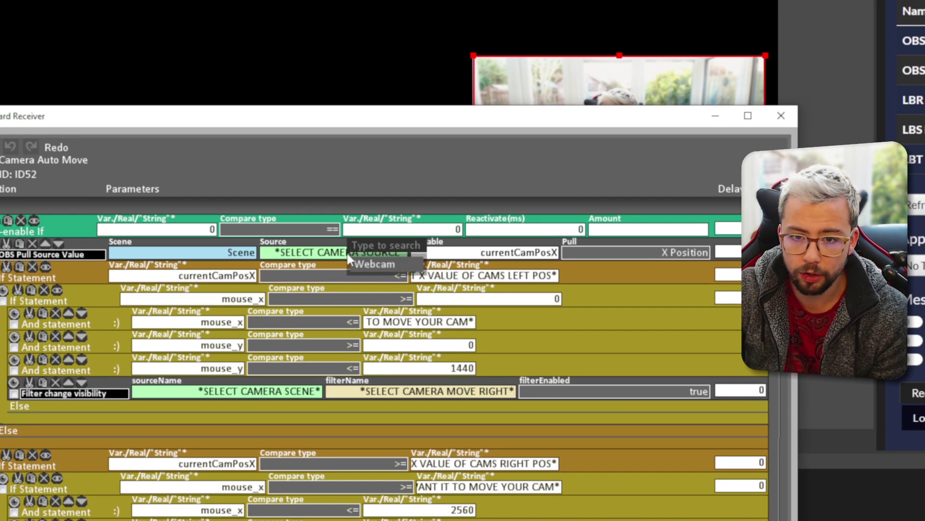
pyautogui.click(374, 264)
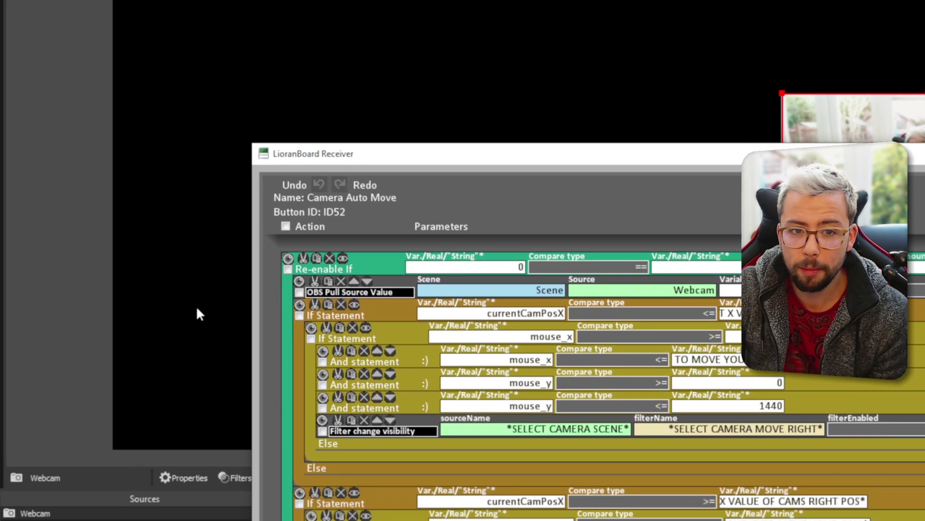
# Step: In OBS, trigger the Move Source Left filter on Scene to place the webcam at its left position, and close the filters
pyautogui.click(9, 241)
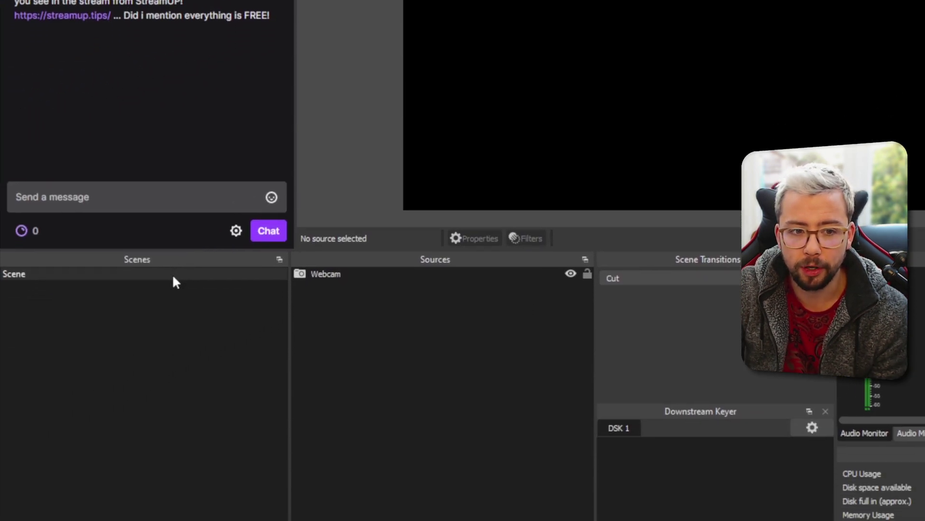
pyautogui.rightClick(172, 272)
pyautogui.click(234, 375)
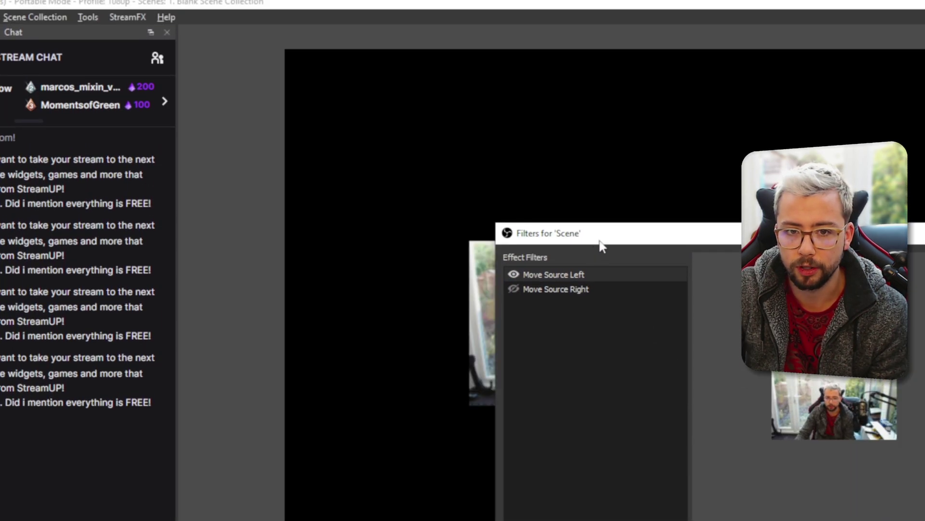
pyautogui.moveTo(619, 205); pyautogui.dragTo(634, 331)
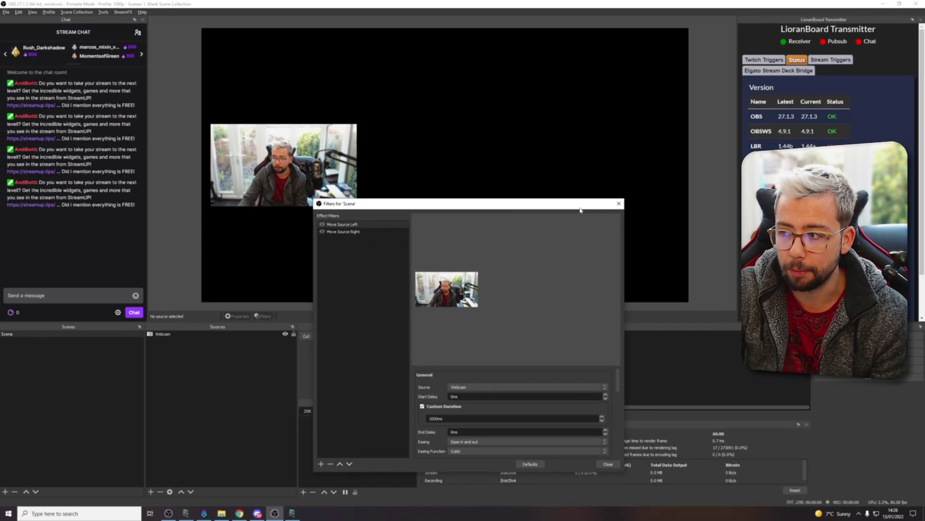
pyautogui.click(617, 204)
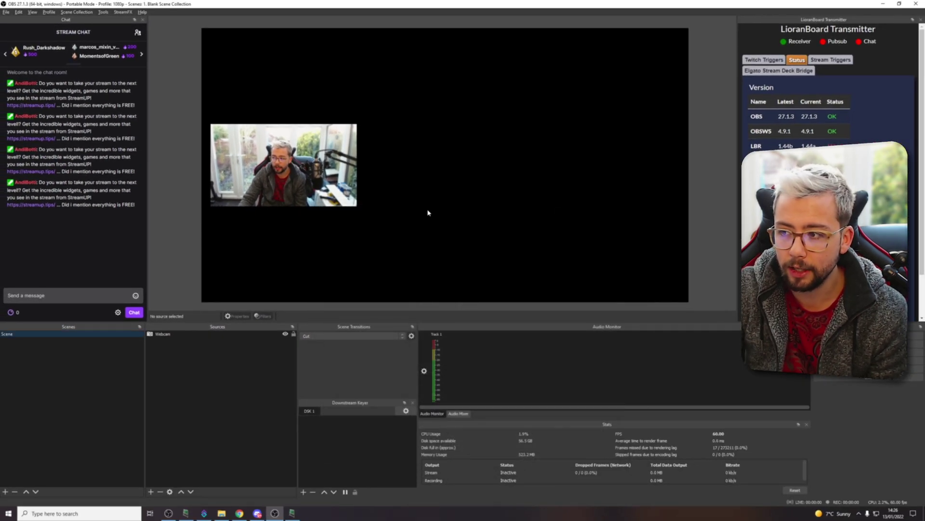
# Step: Open the Webcam source's transform in OBS and set the first If Statement's currentCamPosX comparison value to its X position, 36
pyautogui.click(283, 185)
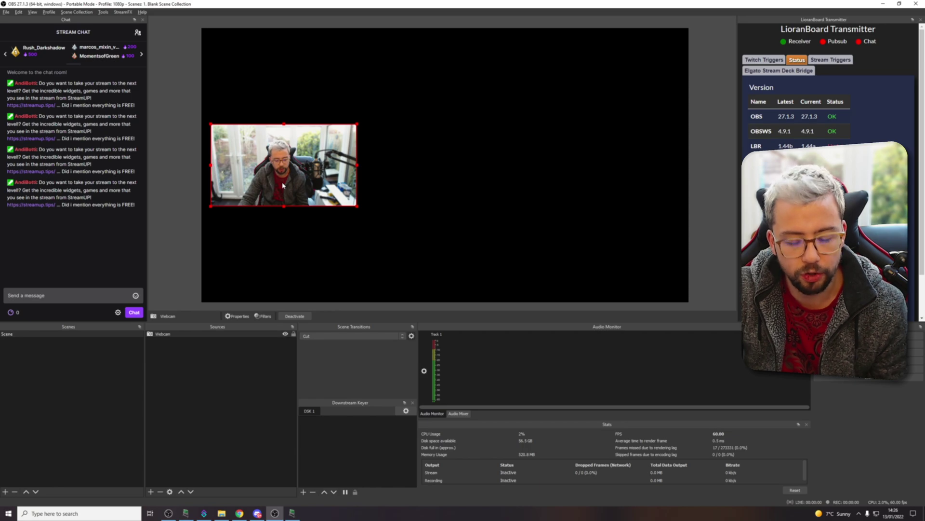
pyautogui.hotkey('ctrl', 'e')
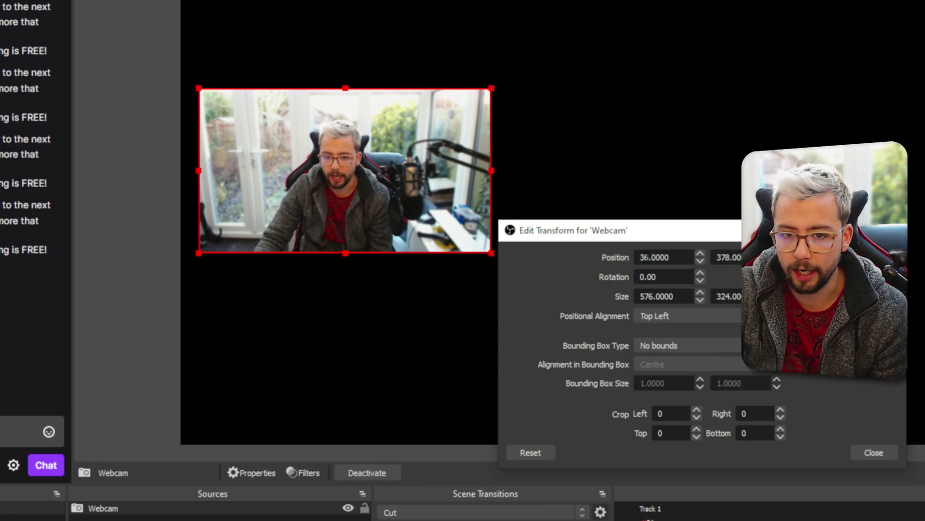
pyautogui.doubleClick(642, 258)
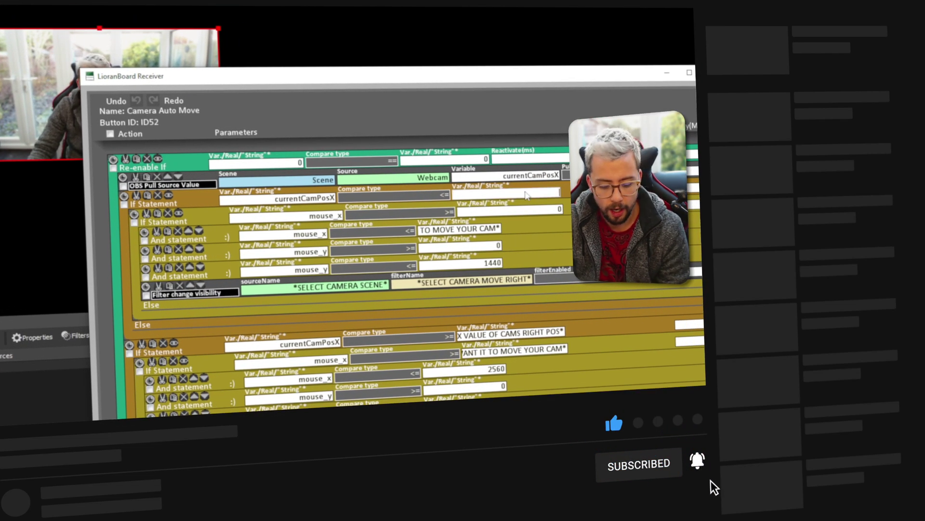
pyautogui.write('36')
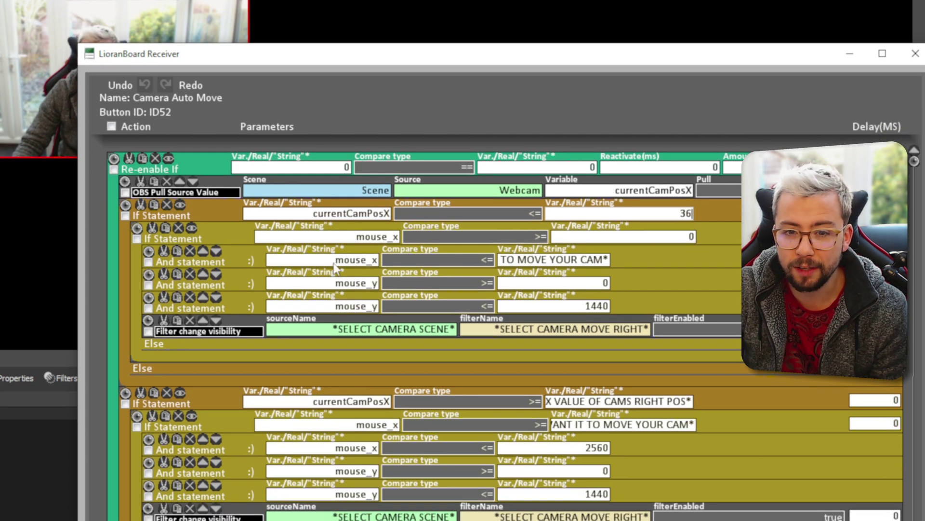
pyautogui.moveTo(334, 264); pyautogui.dragTo(390, 256)
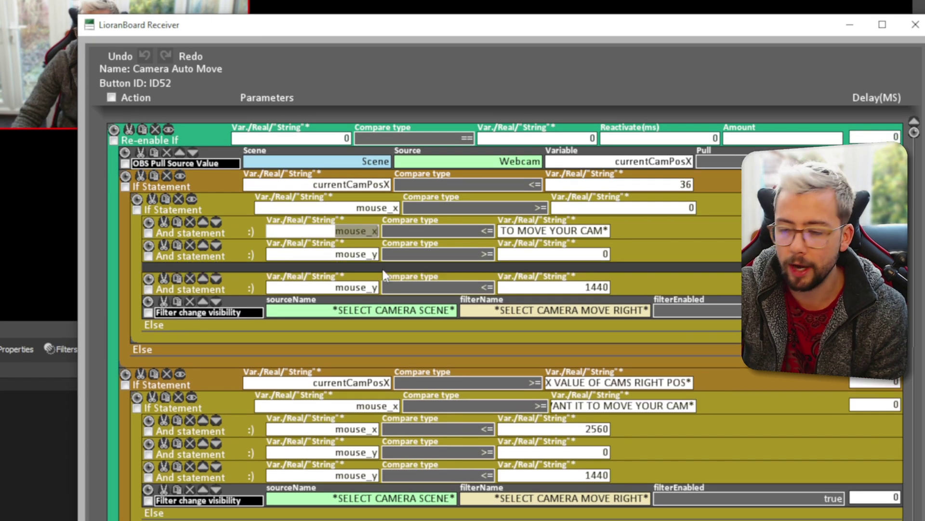
pyautogui.moveTo(384, 271)
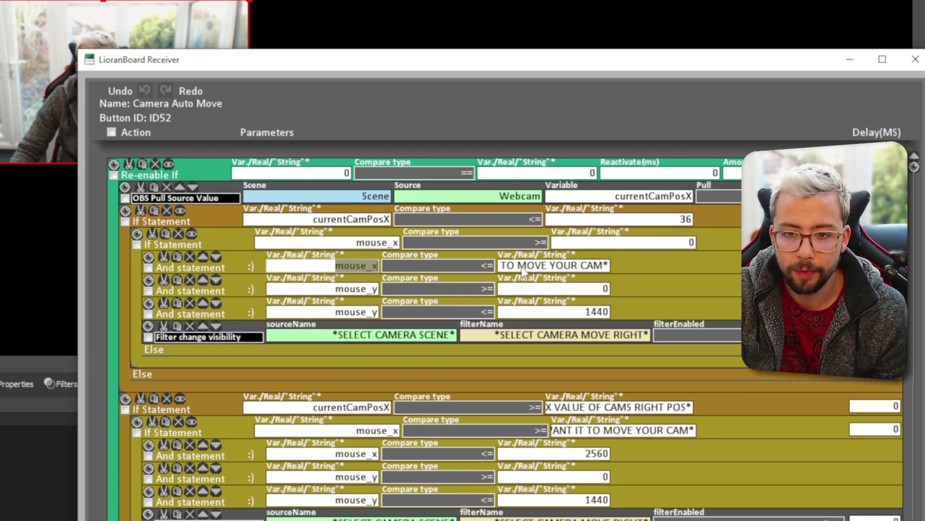
pyautogui.moveTo(361, 278)
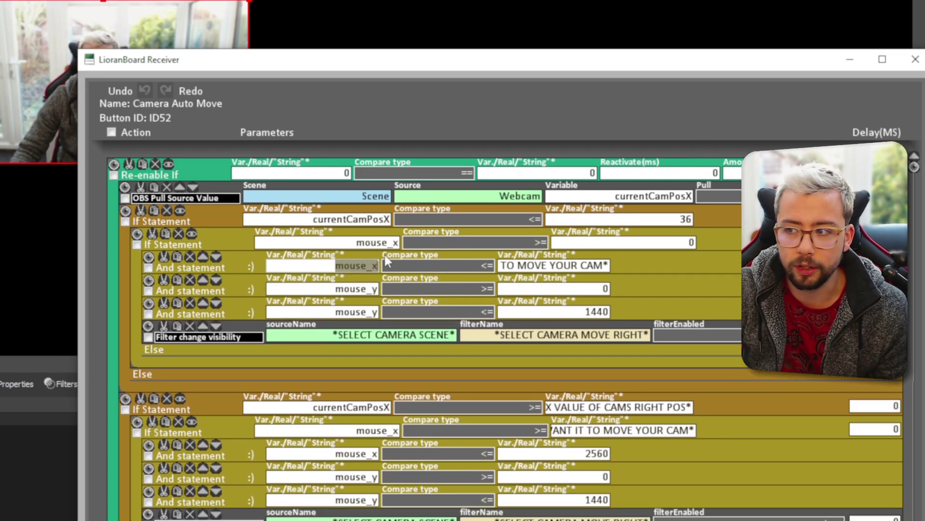
pyautogui.write('#')
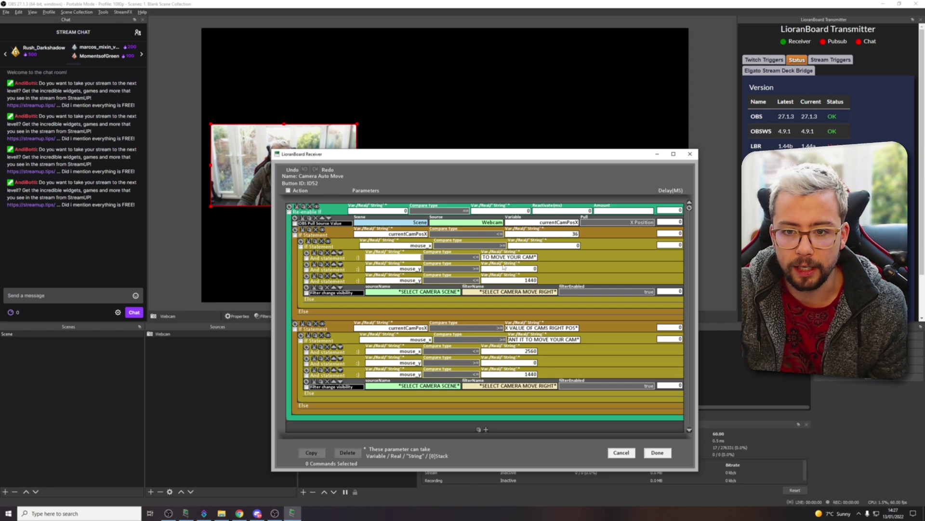
# Step: Save the button commands and the deck, and filter LioranBoard's live variable list by mouse_ to check the cursor coordinates
pyautogui.click(657, 456)
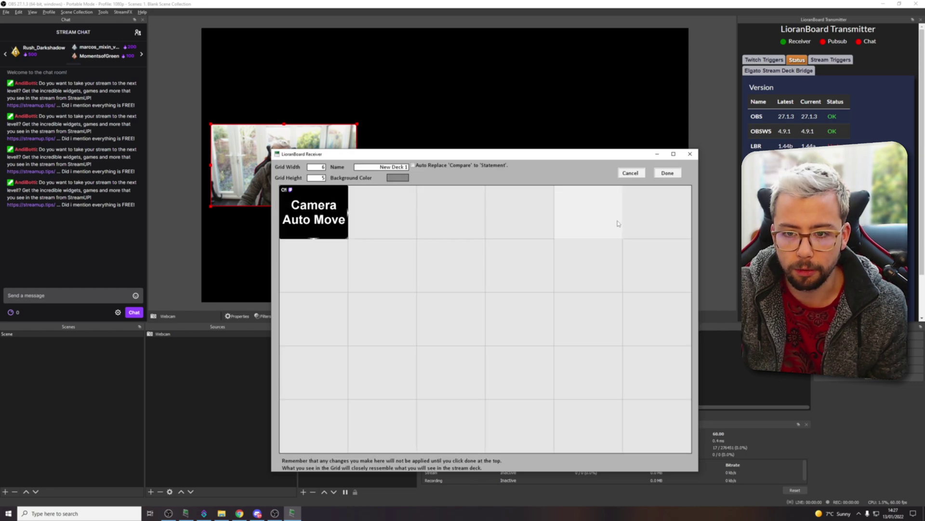
pyautogui.click(666, 174)
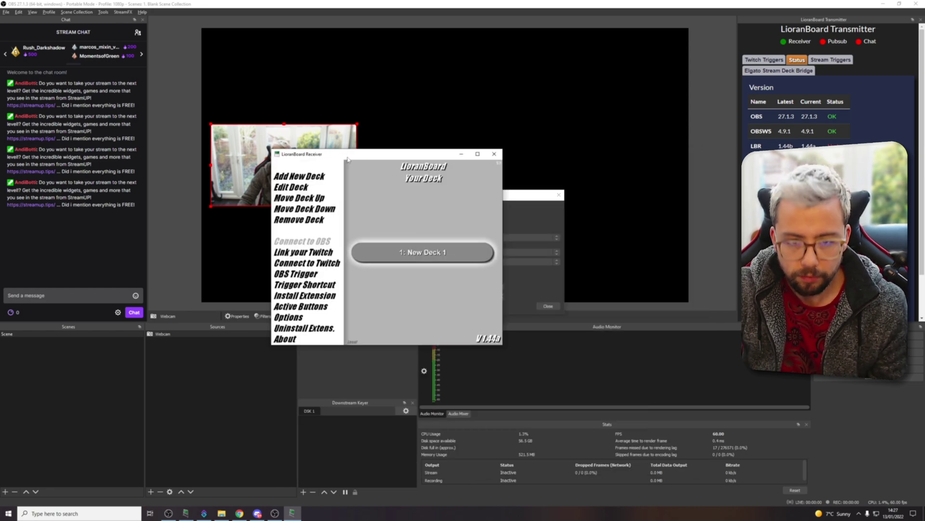
pyautogui.moveTo(348, 156); pyautogui.dragTo(384, 164)
pyautogui.press('F1')
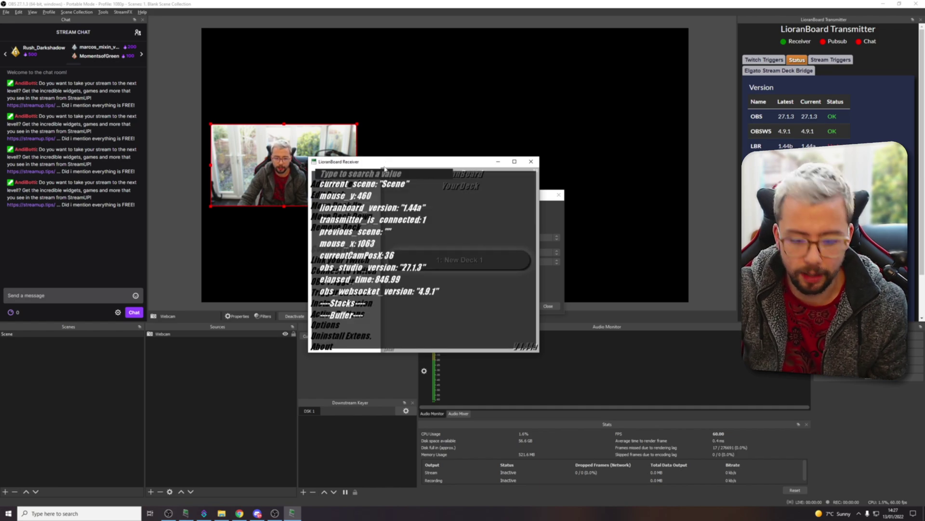
pyautogui.write('mouse_')
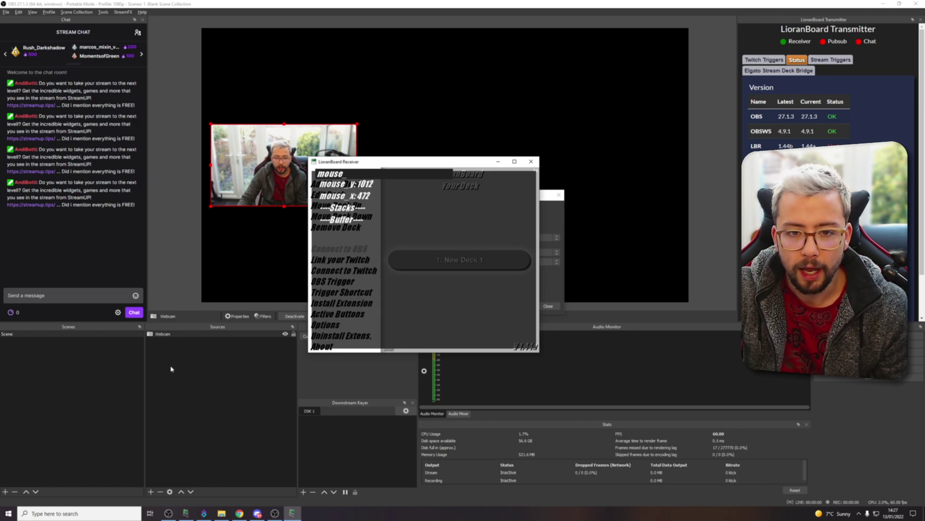
# Step: In the Camera Auto Move commands, set the first block's upper And statement to mouse_x <= 500
pyautogui.click(460, 260)
pyautogui.rightClick(346, 224)
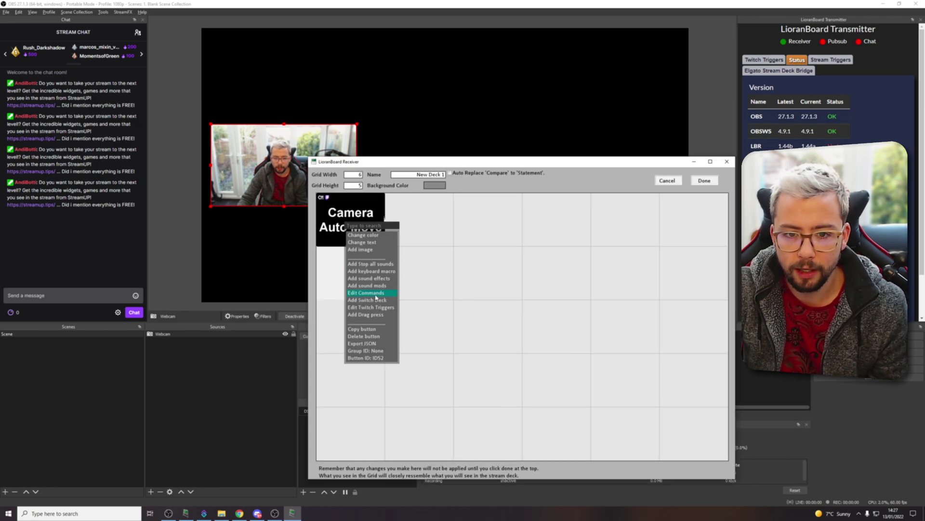
pyautogui.click(375, 293)
pyautogui.click(433, 267)
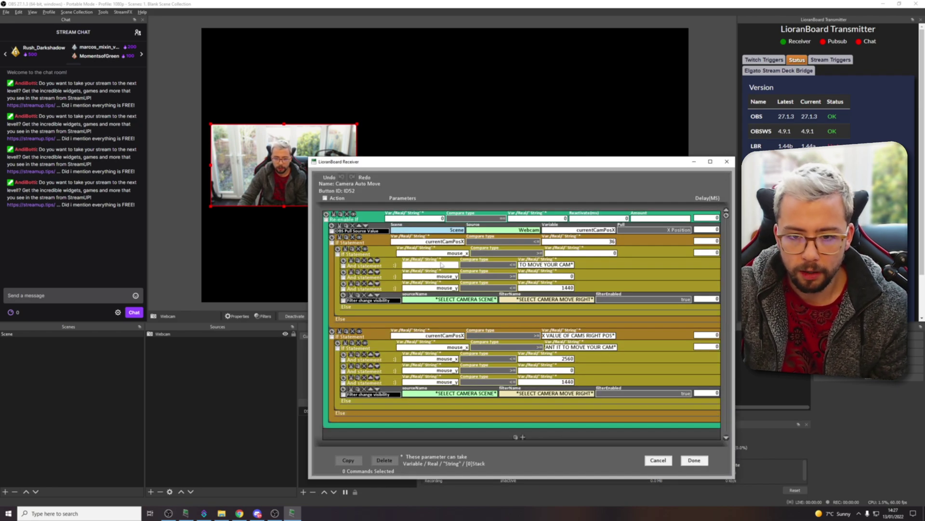
pyautogui.write('mouse_x')
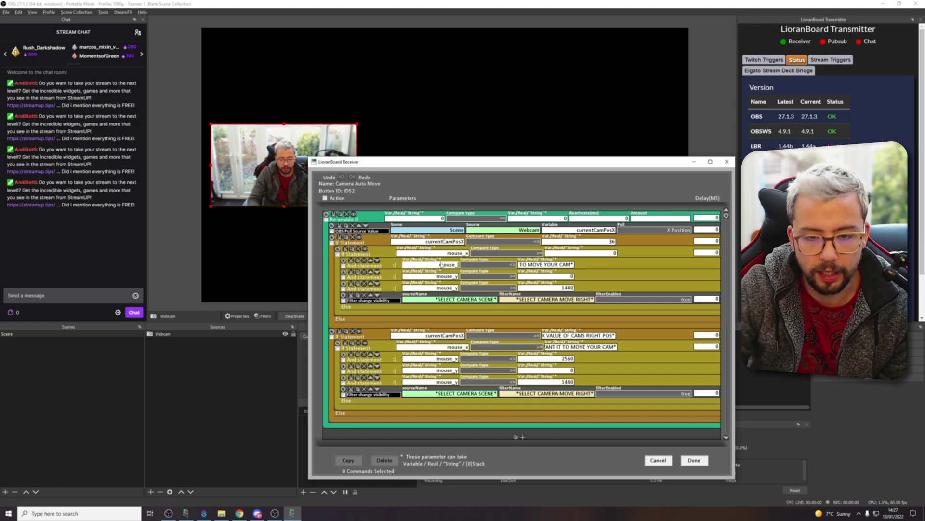
pyautogui.click(522, 264)
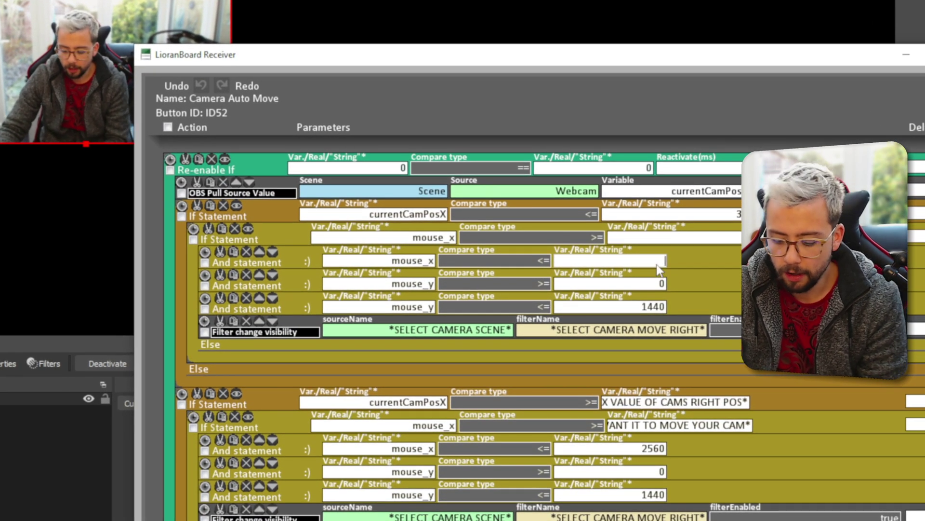
pyautogui.write('500')
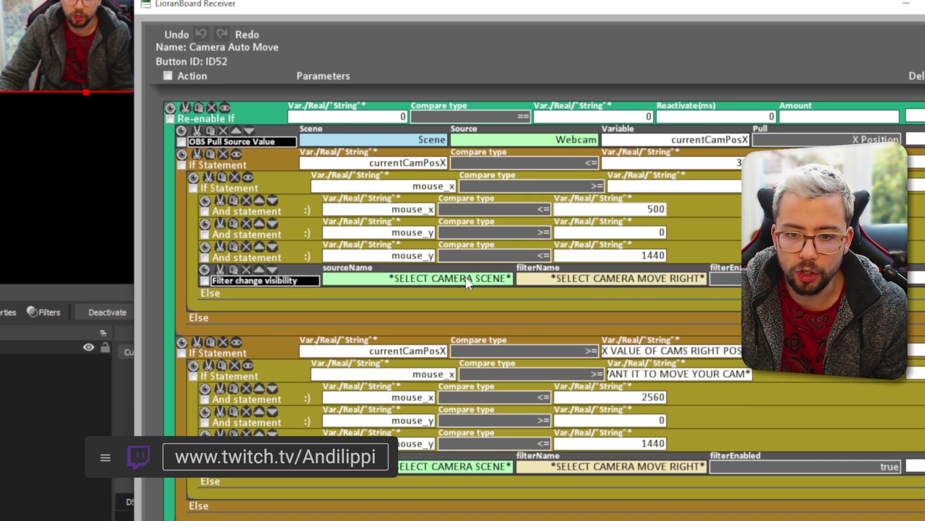
# Step: Set the first block's Filter change visibility command to the source Scene and the filter Move Source Right
pyautogui.click(466, 279)
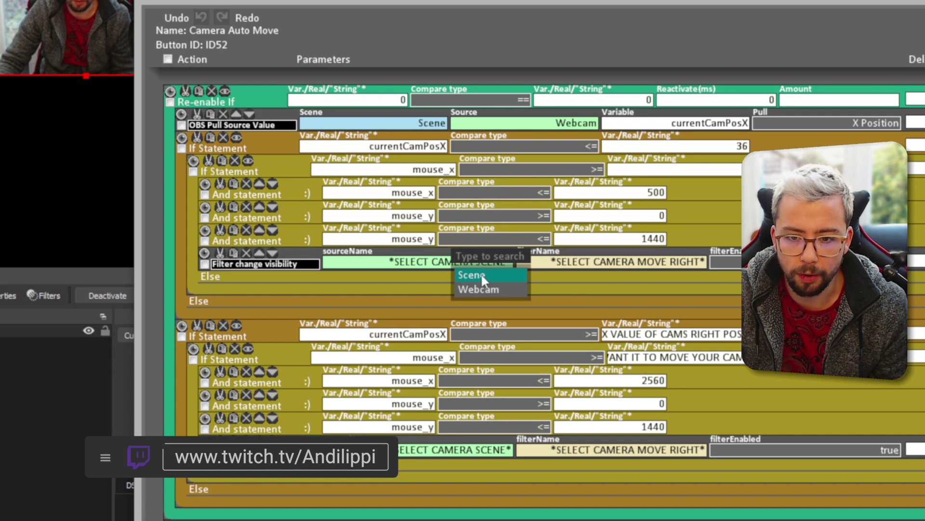
pyautogui.click(481, 273)
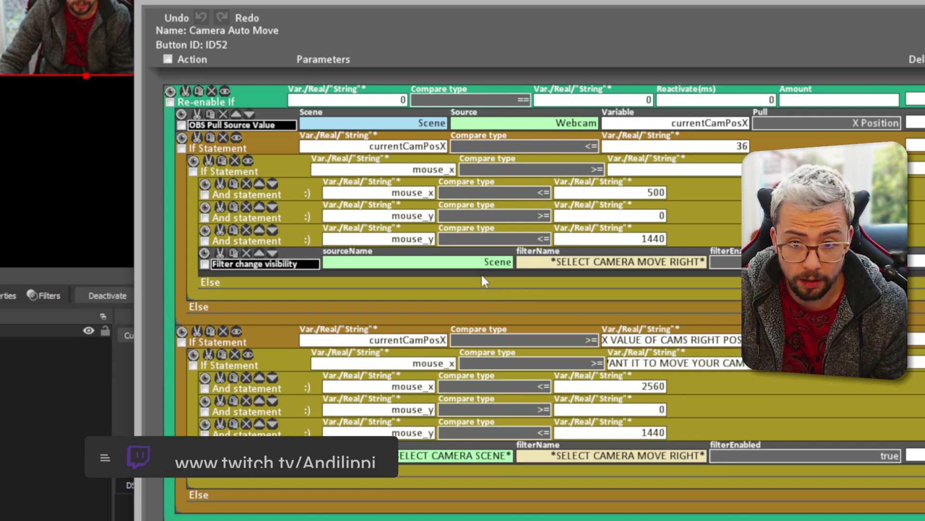
pyautogui.click(585, 263)
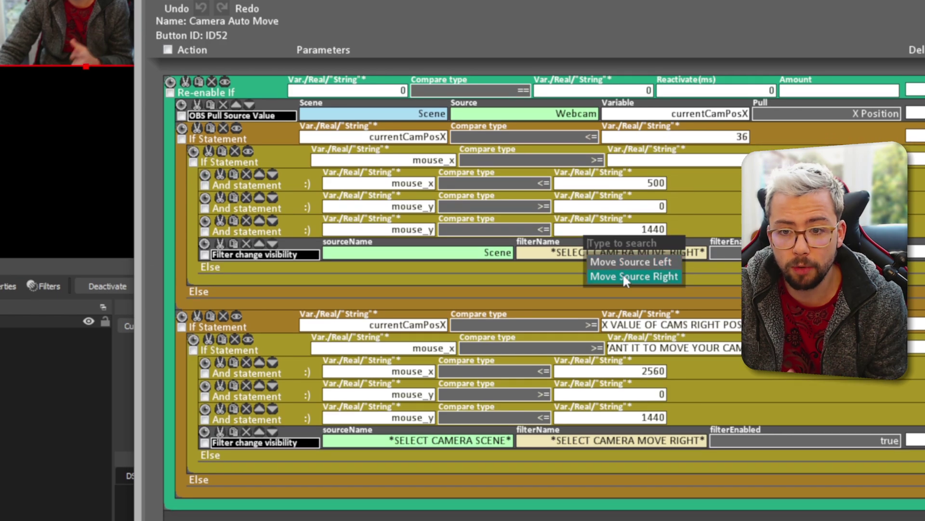
pyautogui.click(627, 285)
pyautogui.moveTo(600, 263)
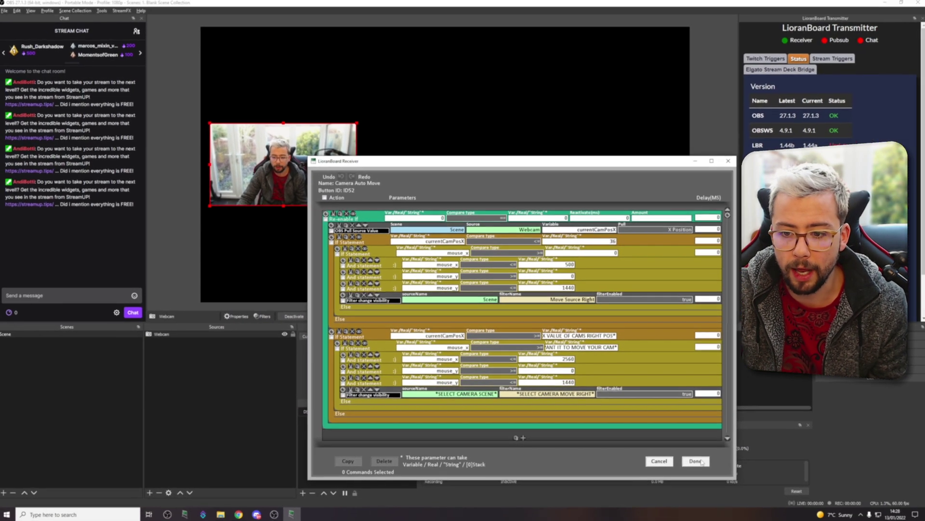
# Step: Save the commands and the deck, and bring the webcam to its right-hand position in the OBS preview, at X 1318
pyautogui.click(832, 520)
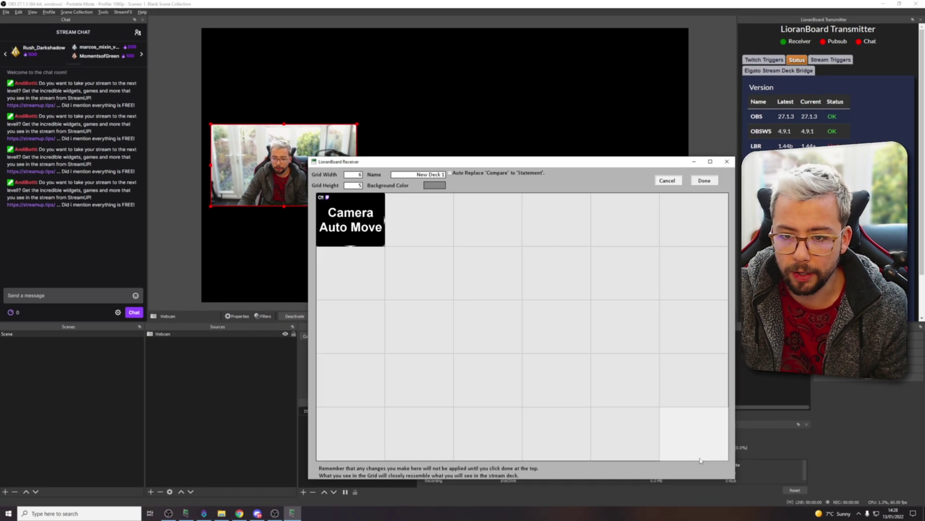
pyautogui.click(834, 91)
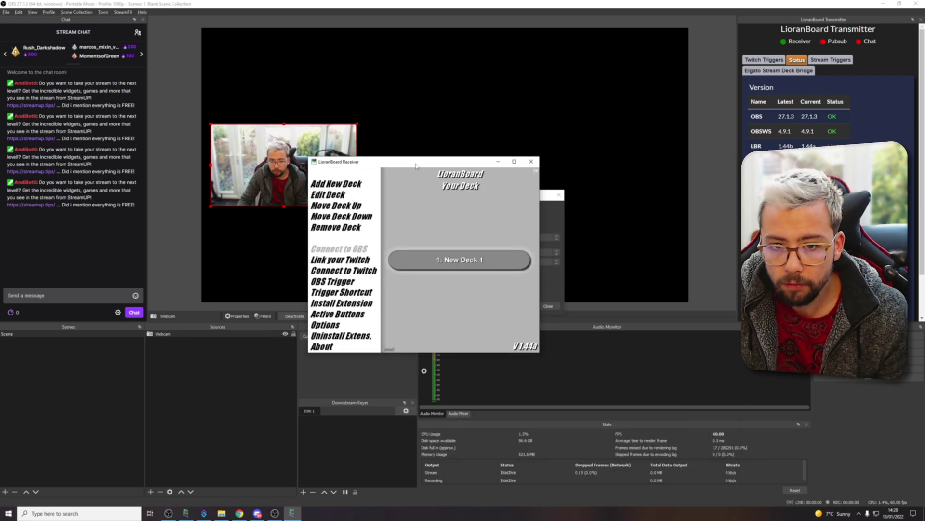
pyautogui.moveTo(415, 163); pyautogui.dragTo(421, 262)
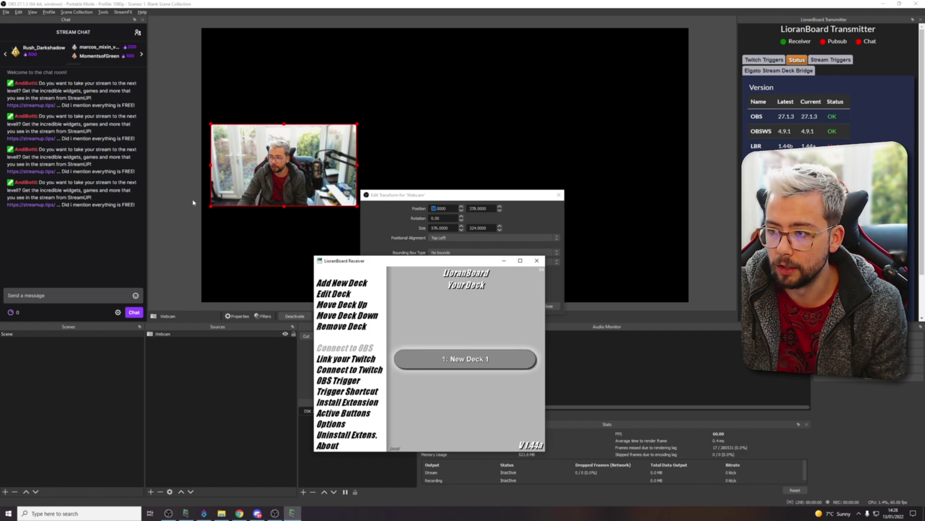
pyautogui.moveTo(275, 201); pyautogui.dragTo(601, 200)
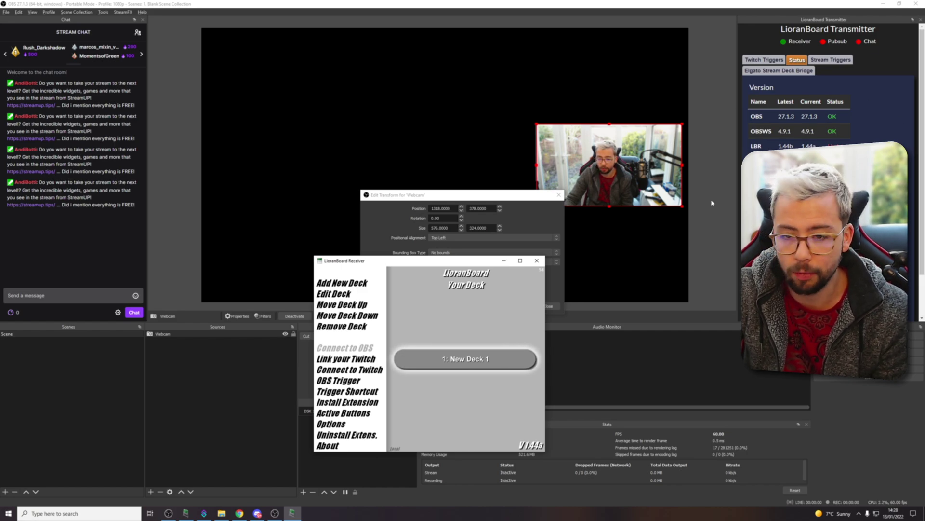
# Step: In the Camera Auto Move commands, set the second If Statement block's currentCamPosX comparison value to 1318
pyautogui.click(467, 360)
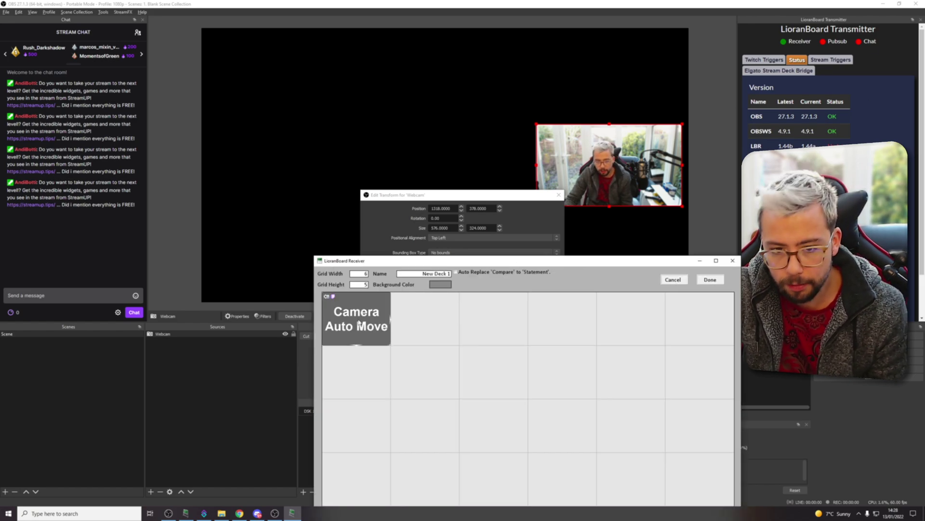
pyautogui.rightClick(359, 313)
pyautogui.click(392, 383)
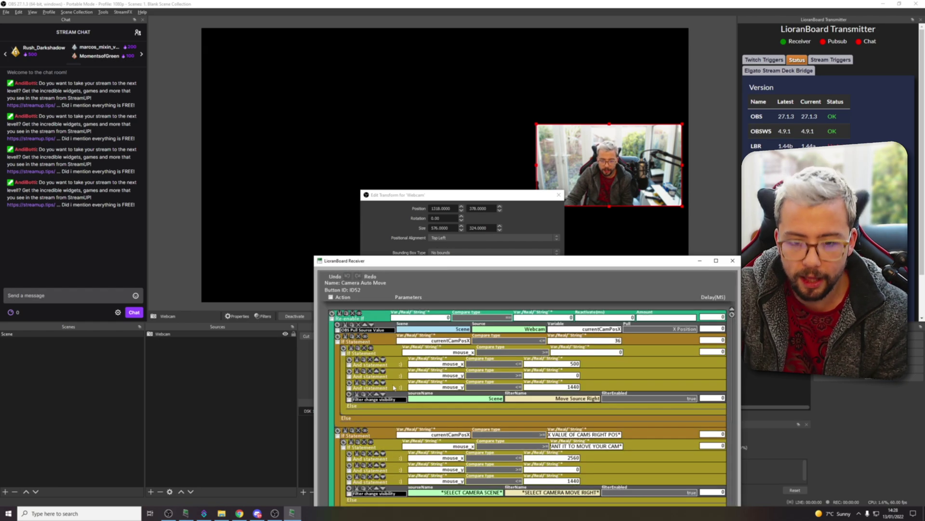
pyautogui.moveTo(542, 262); pyautogui.dragTo(525, 236)
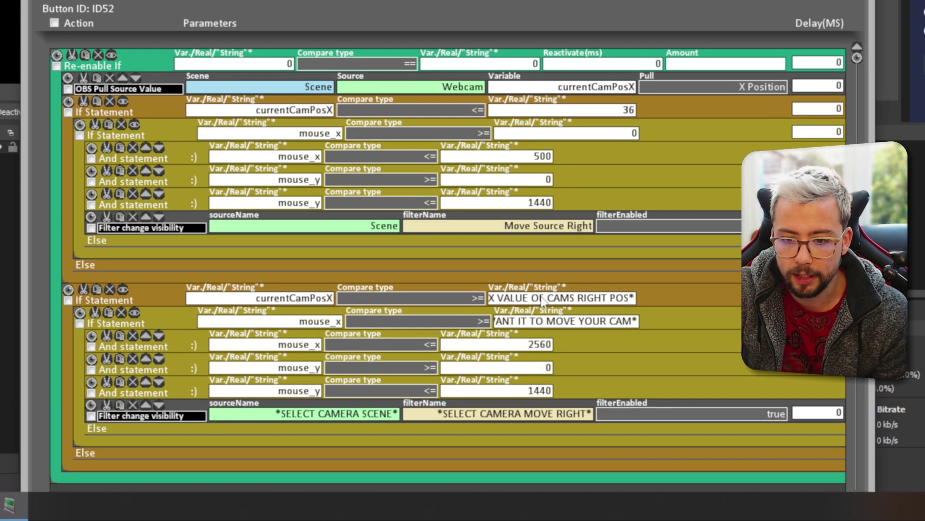
pyautogui.write('13')
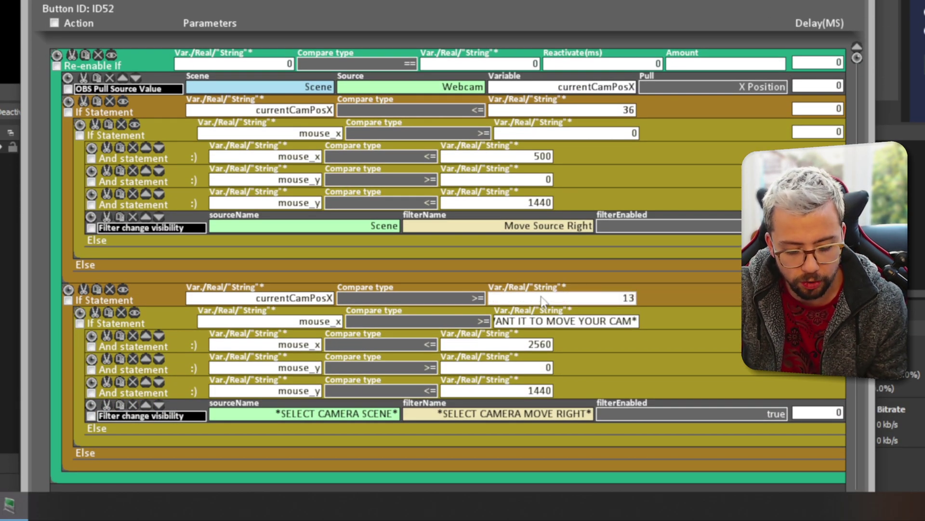
pyautogui.write('18')
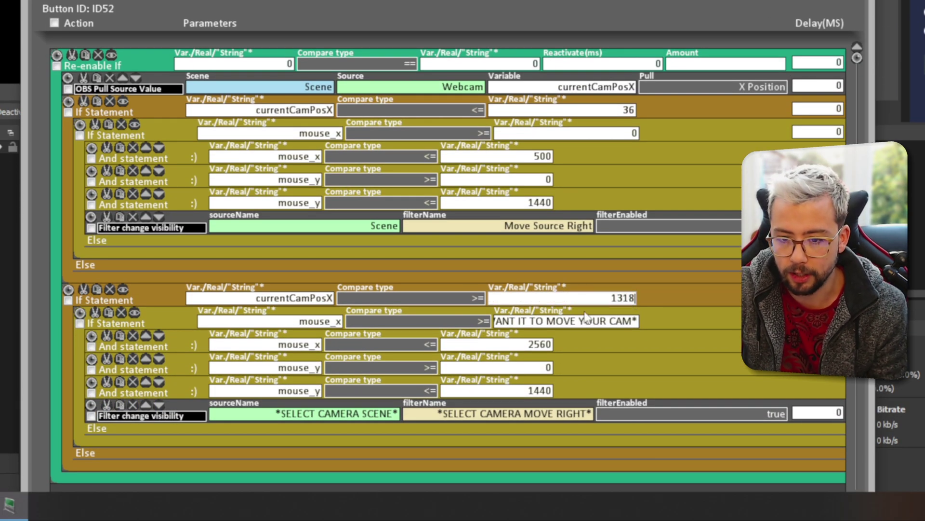
pyautogui.press('Return')
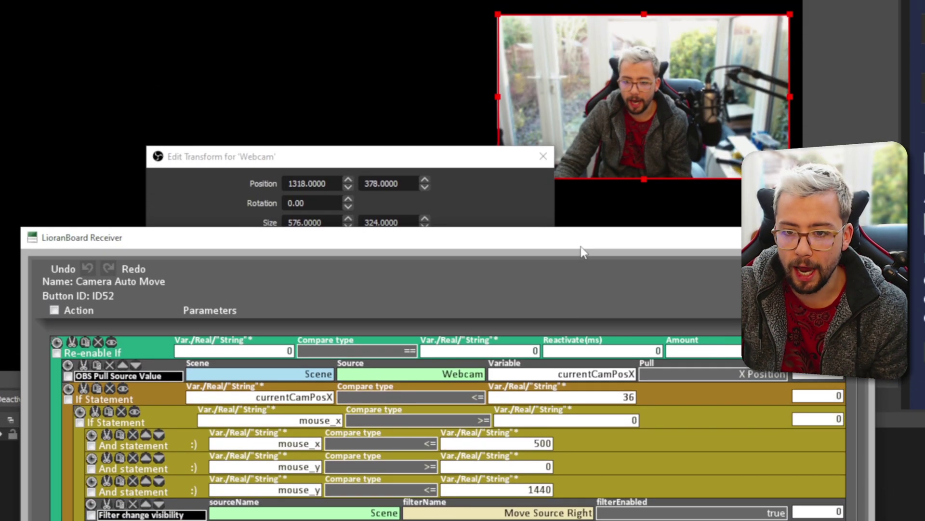
# Step: Save the updated commands and deck, and filter the live variable list by mouse to find the cursor's switching point
pyautogui.click(698, 440)
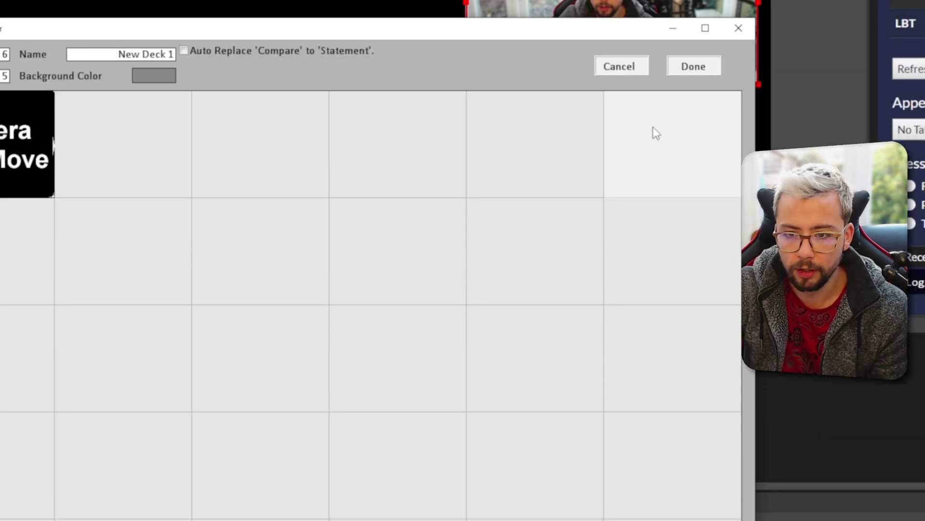
pyautogui.click(694, 66)
pyautogui.press('F1')
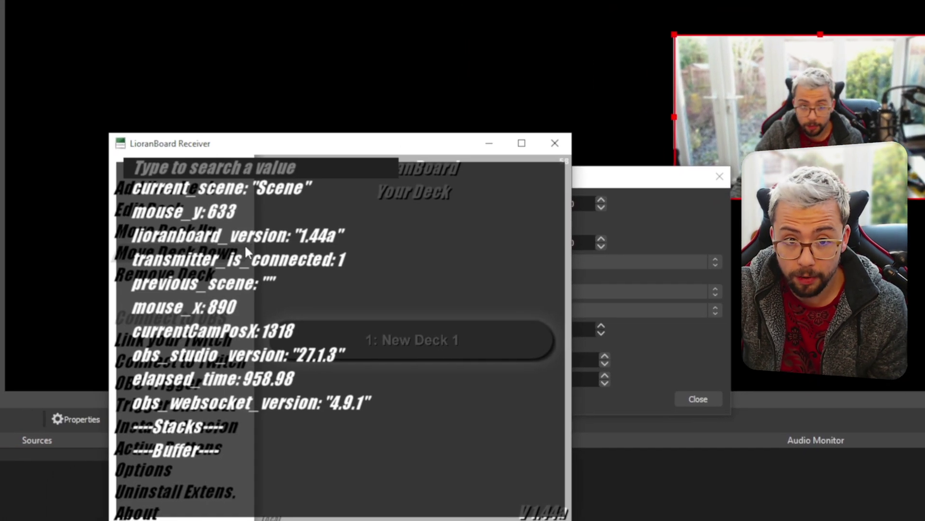
pyautogui.write('mouse')
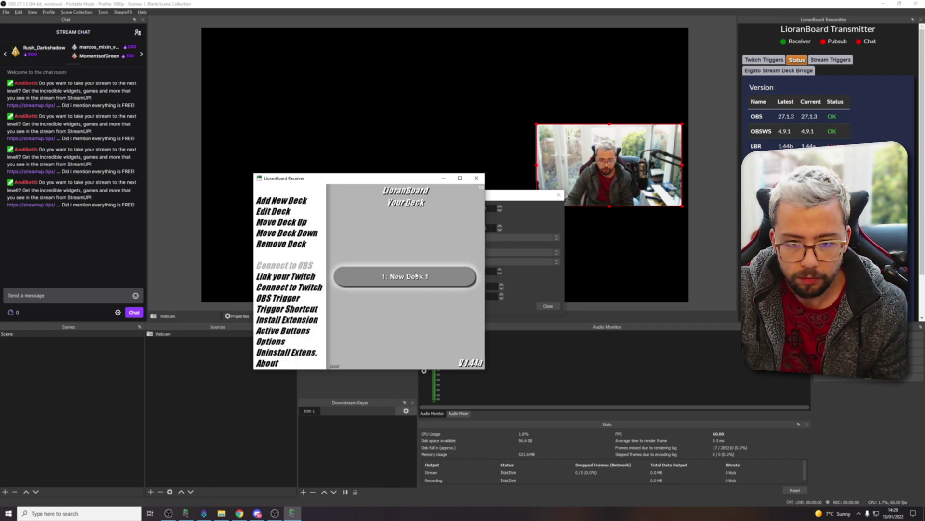
# Step: Reopen the Camera Auto Move commands in New Deck 1 and set the second block's lower mouse_x limit to 1900
pyautogui.click(405, 276)
pyautogui.rightClick(314, 258)
pyautogui.click(333, 320)
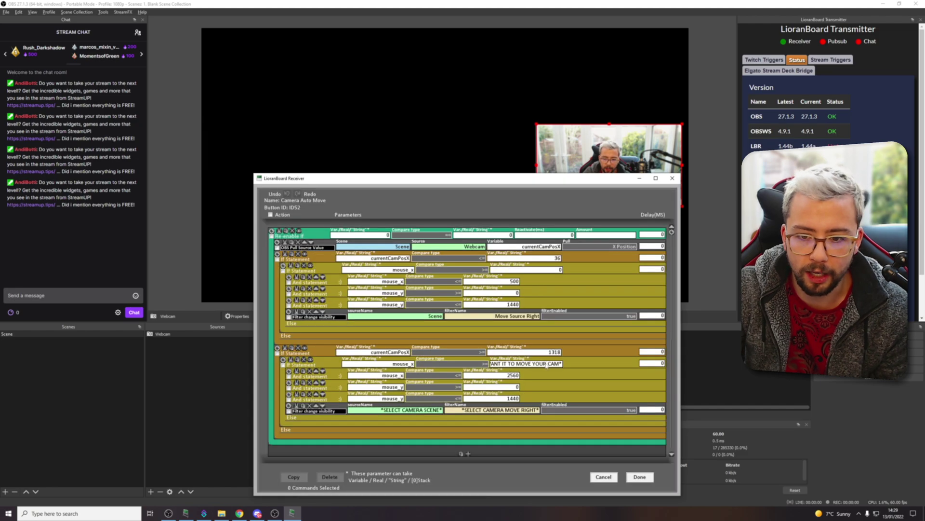
pyautogui.click(514, 365)
pyautogui.write('1900')
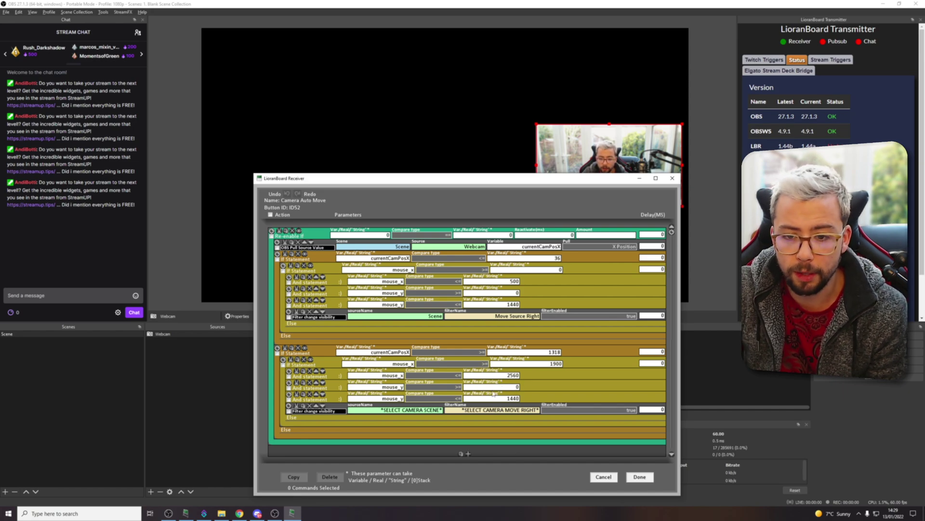
pyautogui.moveTo(501, 377); pyautogui.dragTo(529, 375)
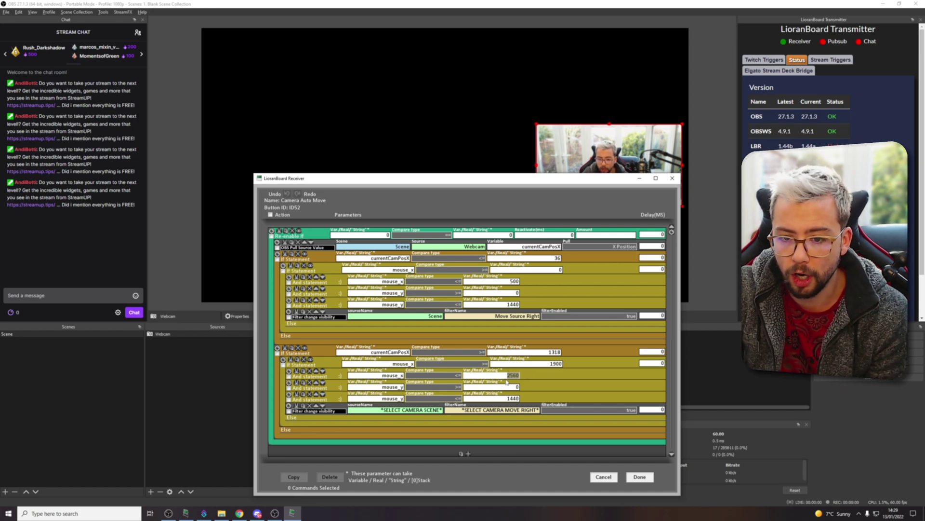
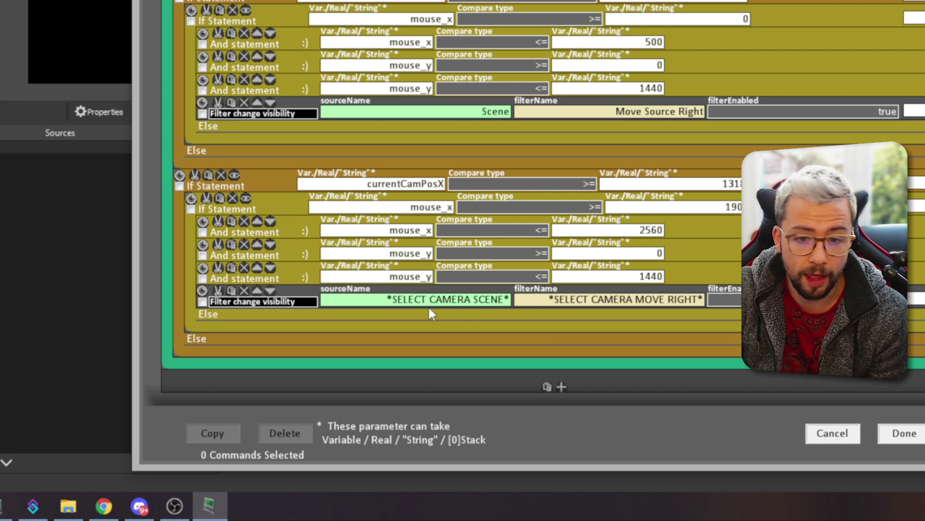
# Step: Set the second block's Filter change visibility command to source Scene and filter Move Source Left, and save the commands and deck
pyautogui.click(429, 299)
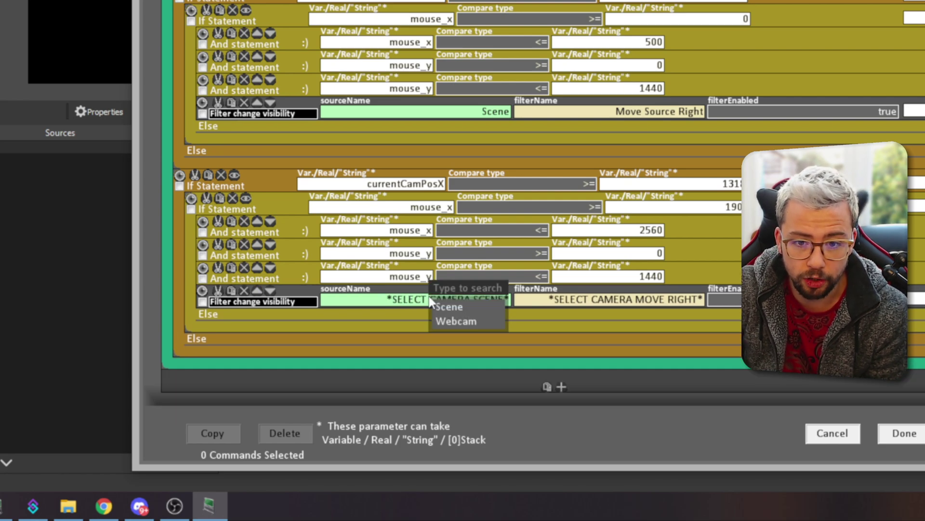
pyautogui.click(451, 304)
pyautogui.click(597, 299)
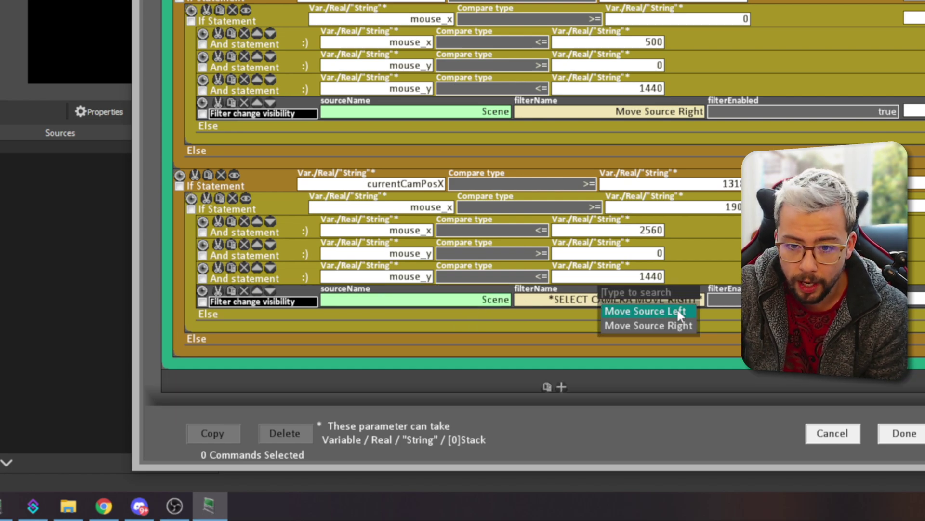
pyautogui.click(564, 318)
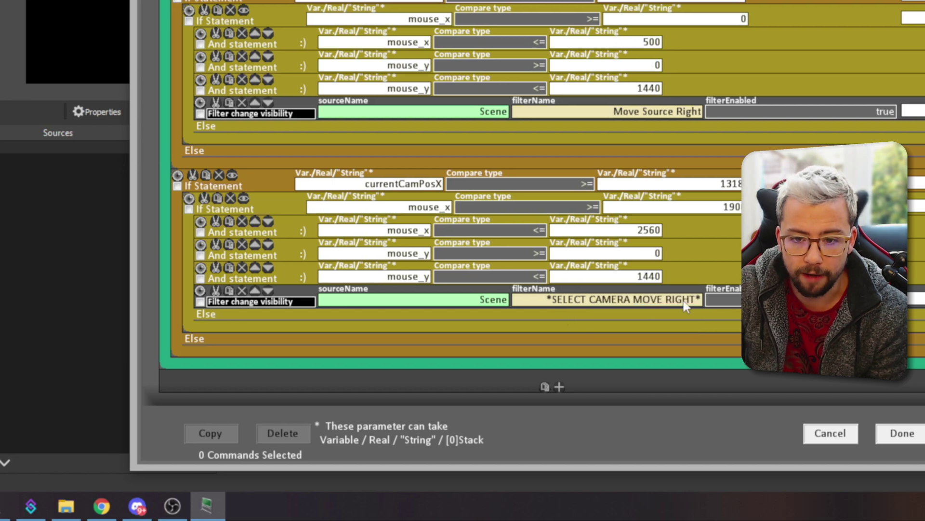
pyautogui.click(677, 299)
pyautogui.click(680, 310)
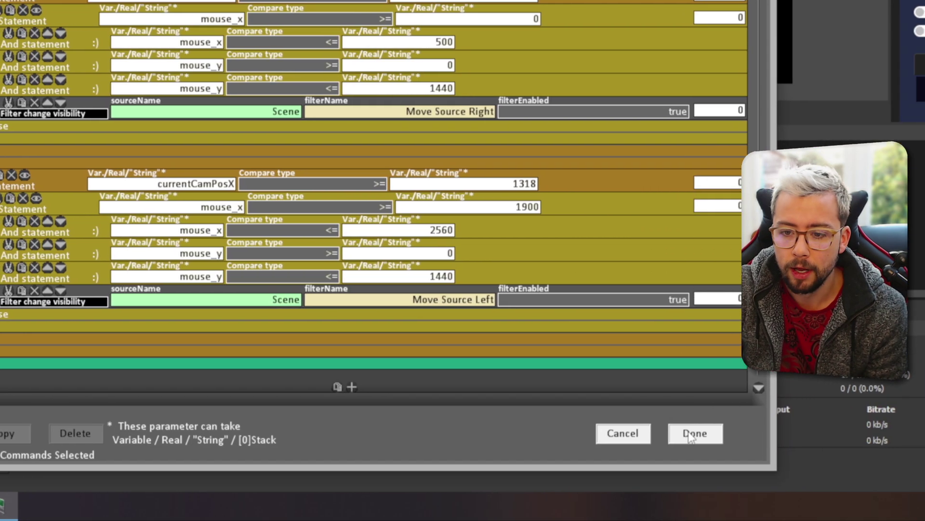
pyautogui.click(694, 433)
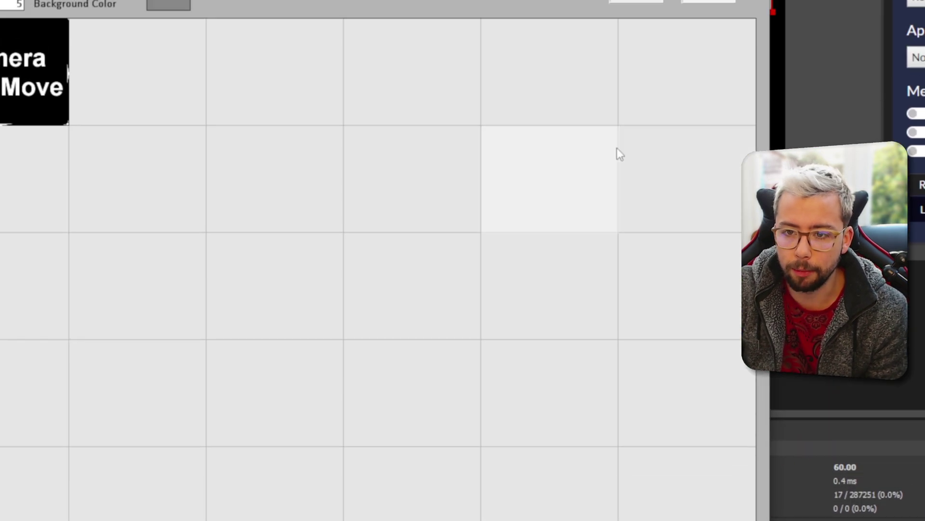
pyautogui.click(703, 229)
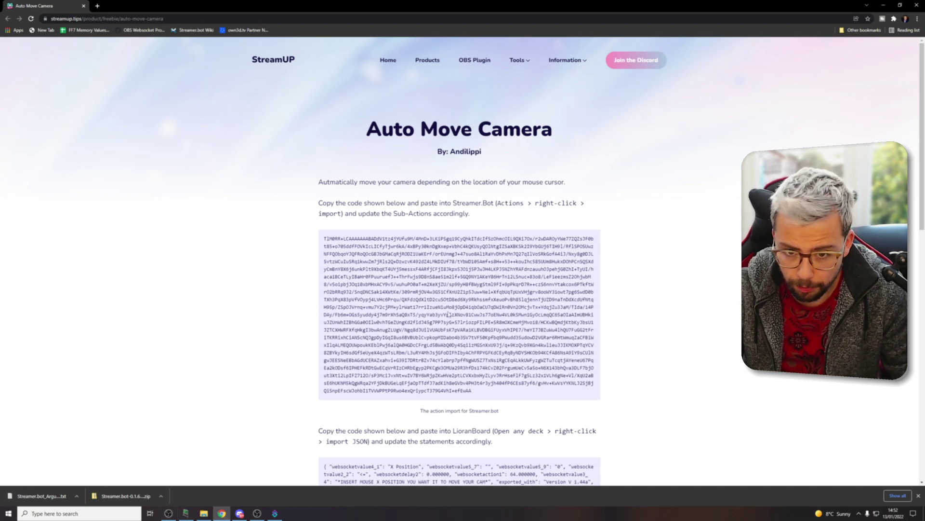
# Step: Copy the Streamer.bot import code from the Auto Move Camera web page
pyautogui.tripleClick(448, 313)
pyautogui.rightClick(449, 296)
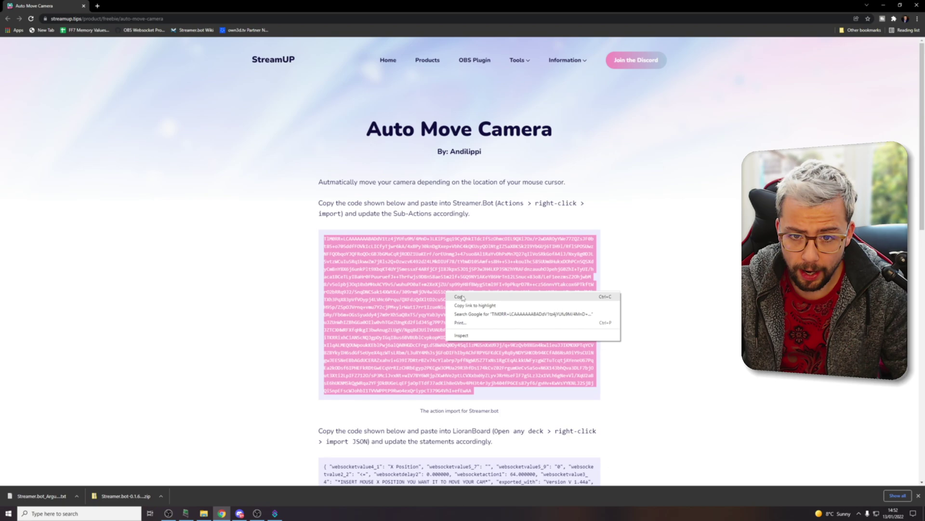
pyautogui.click(465, 298)
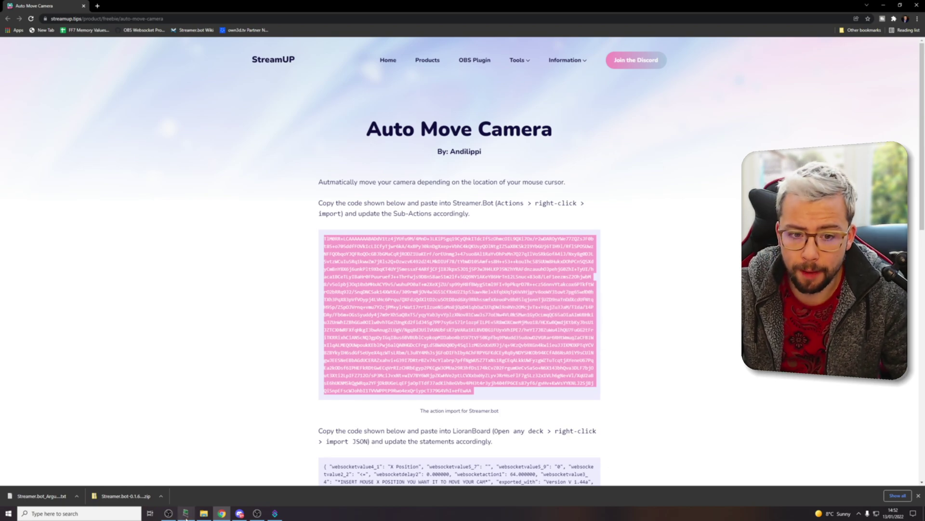
# Step: Close the OBS transform window, and import the copied StreamUP Tools - Auto Move Camera actions into Streamer.bot
pyautogui.click(275, 513)
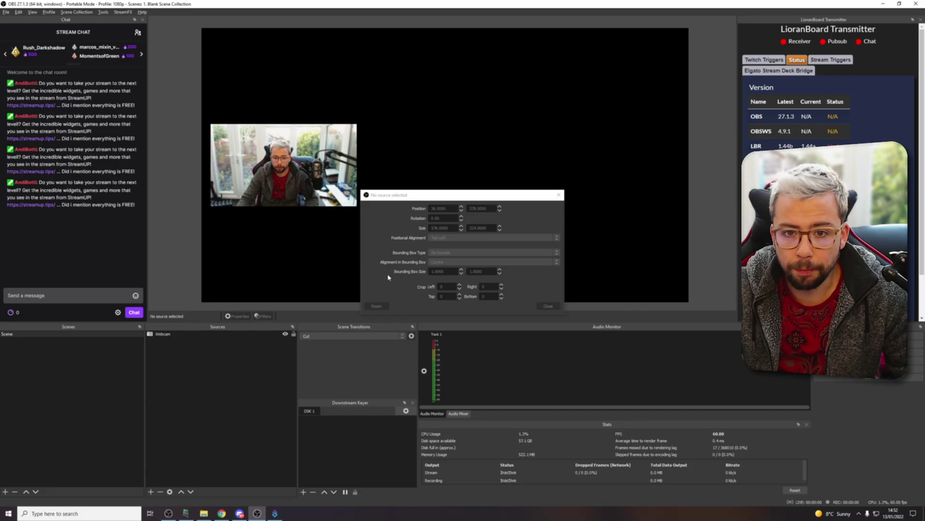
pyautogui.click(559, 195)
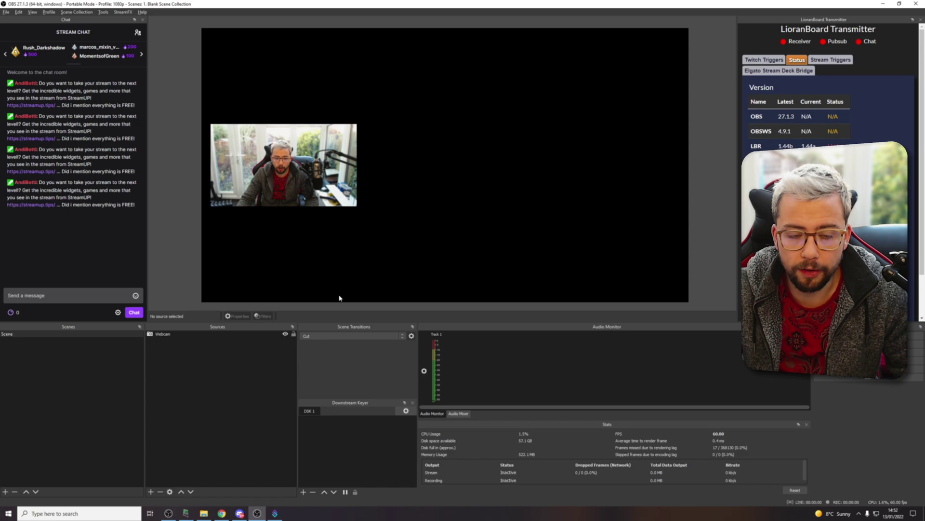
pyautogui.click(277, 514)
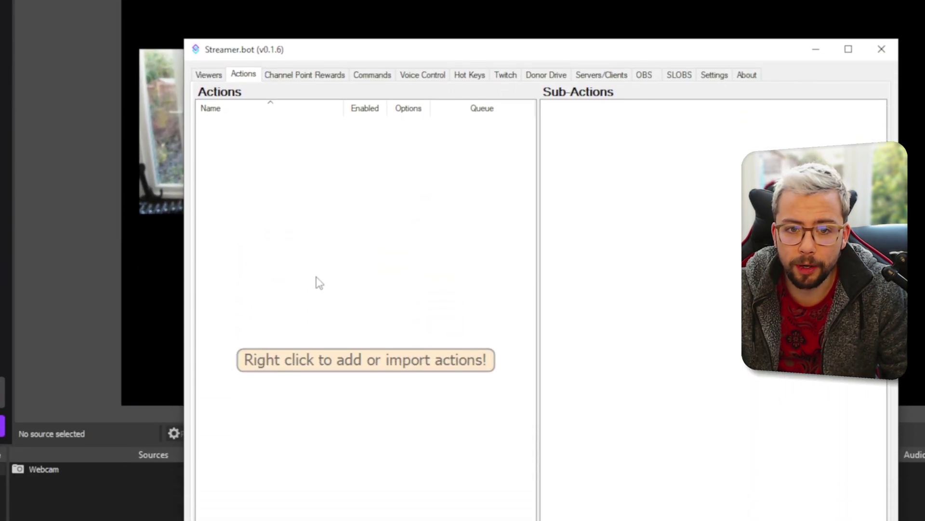
pyautogui.rightClick(328, 441)
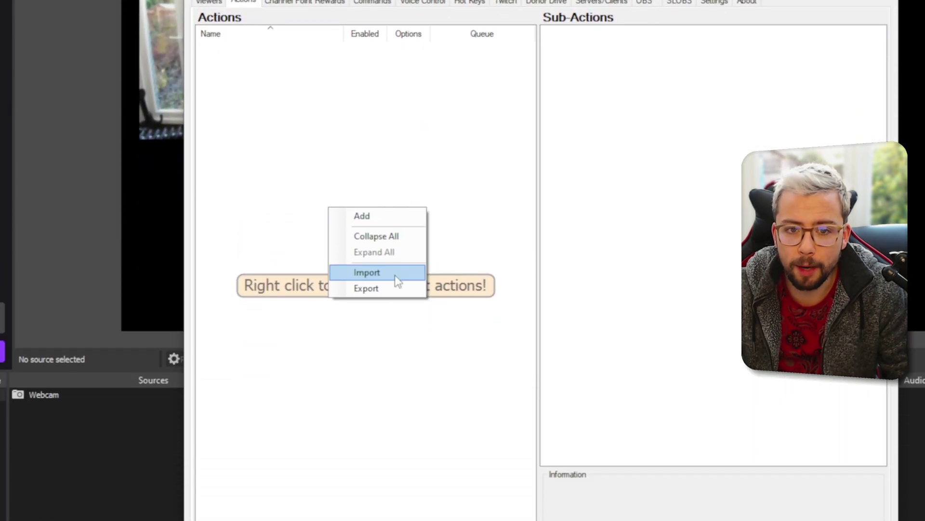
pyautogui.click(408, 512)
pyautogui.hotkey('ctrl', 'v')
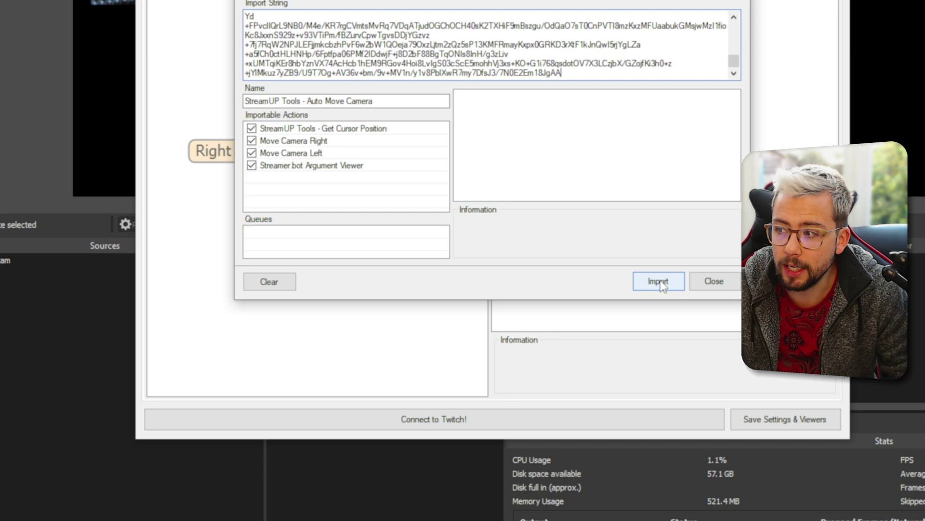
pyautogui.click(659, 282)
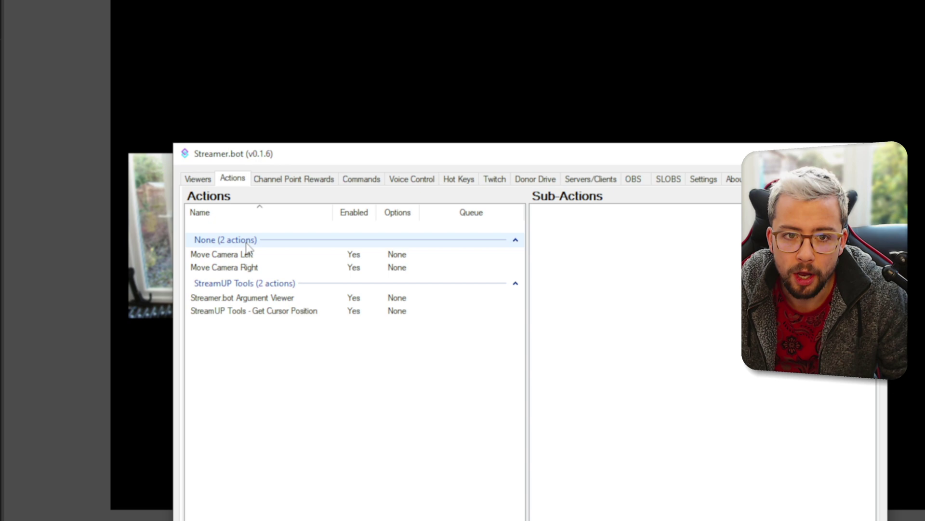
# Step: Set the Move Camera Left action's OBS Scene Filter State sub-action to scene Scene and filter Move Source Left
pyautogui.click(266, 243)
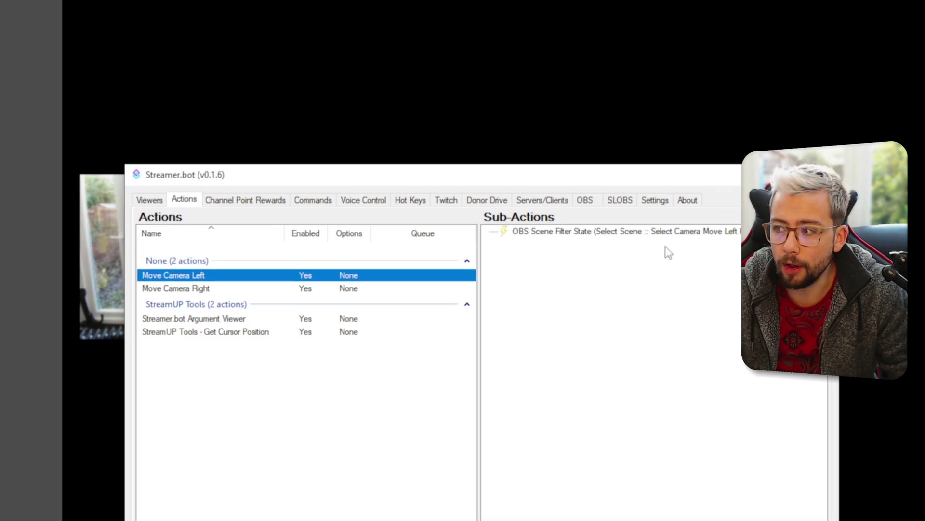
pyautogui.click(284, 272)
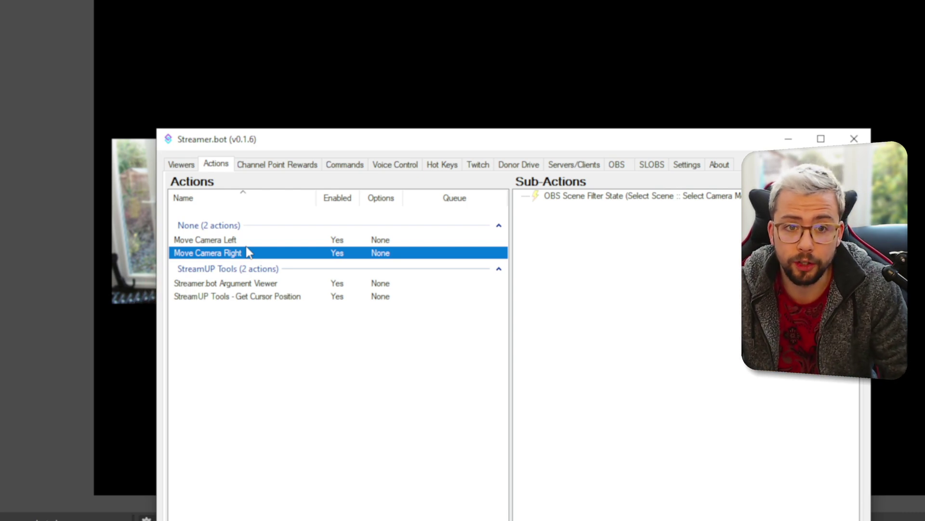
pyautogui.click(244, 239)
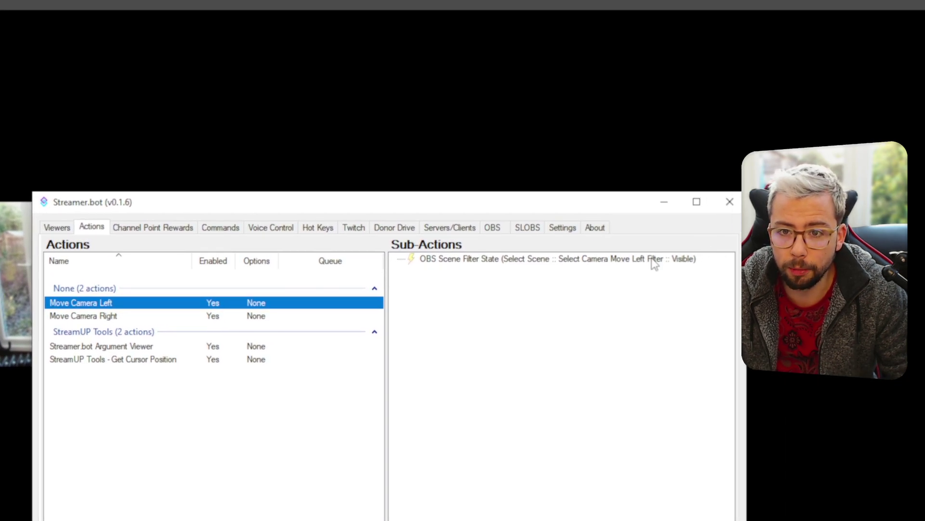
pyautogui.doubleClick(655, 263)
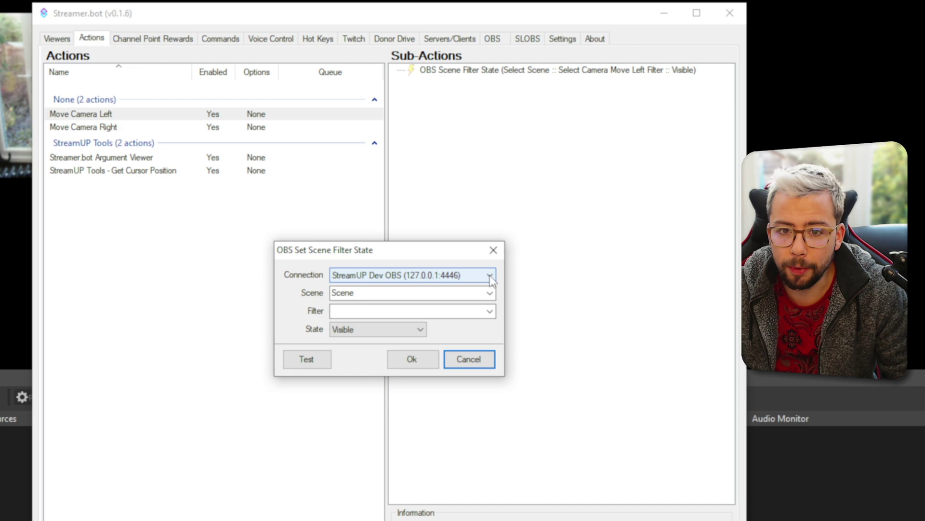
pyautogui.click(424, 284)
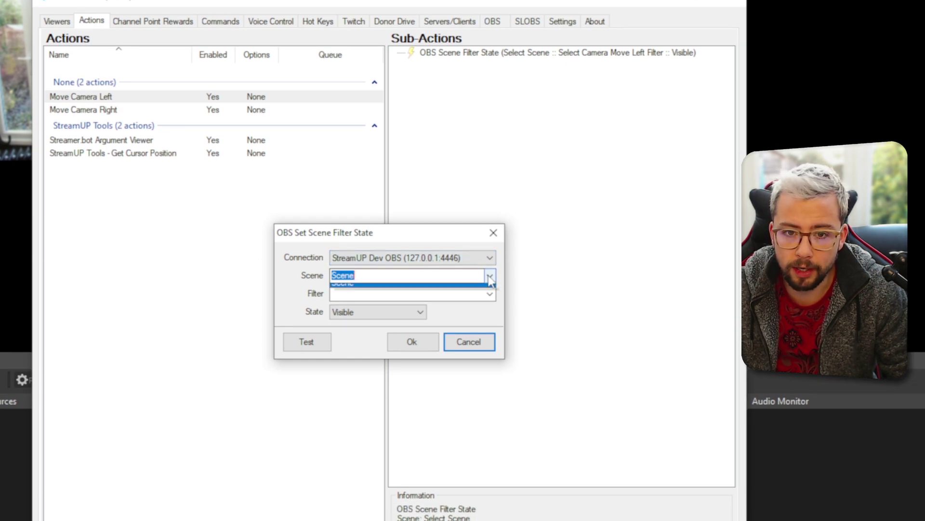
pyautogui.click(422, 301)
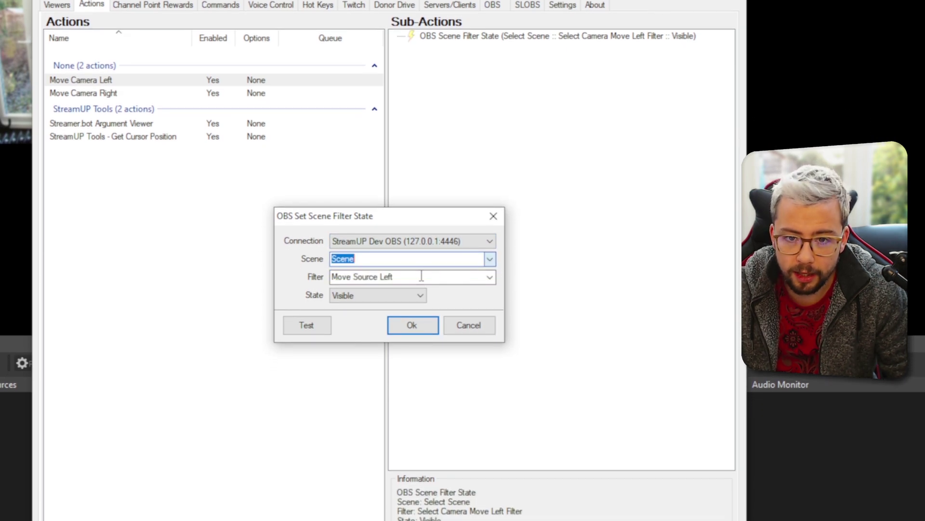
pyautogui.click(490, 276)
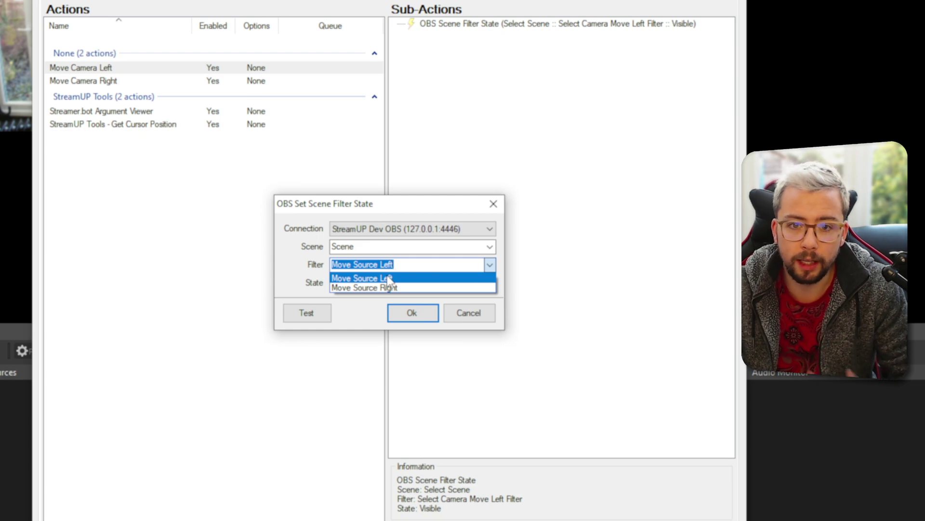
pyautogui.click(390, 279)
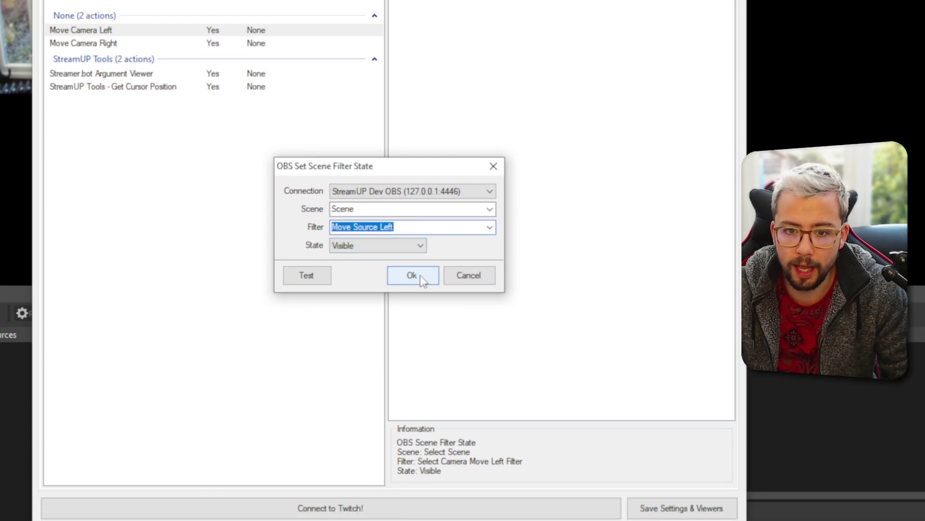
pyautogui.click(412, 276)
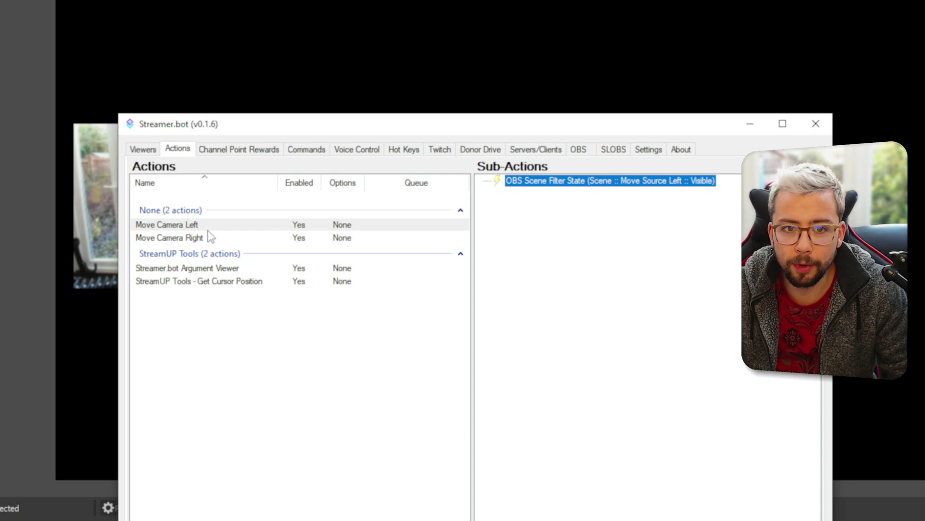
# Step: Set the Move Camera Right action's OBS Scene Filter State sub-action to scene Scene and filter Move Source Right
pyautogui.click(208, 238)
pyautogui.doubleClick(685, 234)
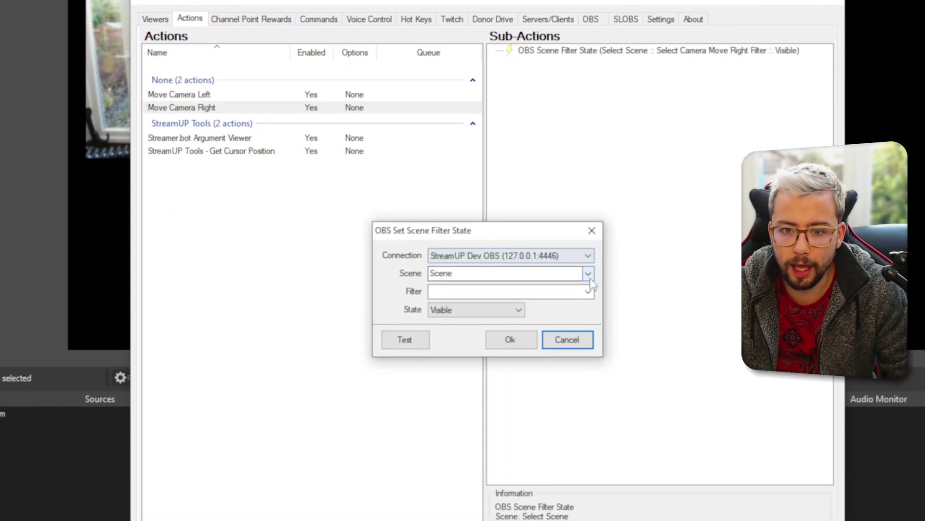
pyautogui.click(588, 273)
pyautogui.click(586, 283)
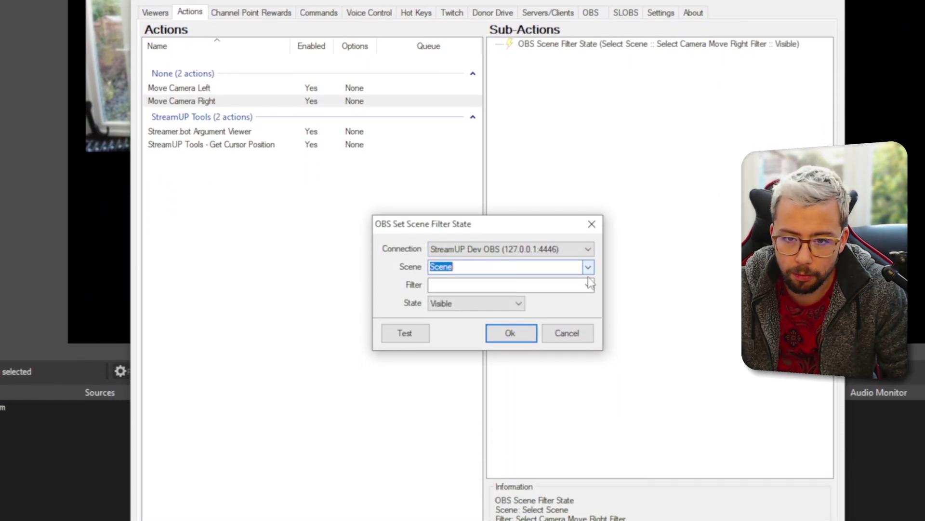
pyautogui.click(588, 291)
pyautogui.click(511, 310)
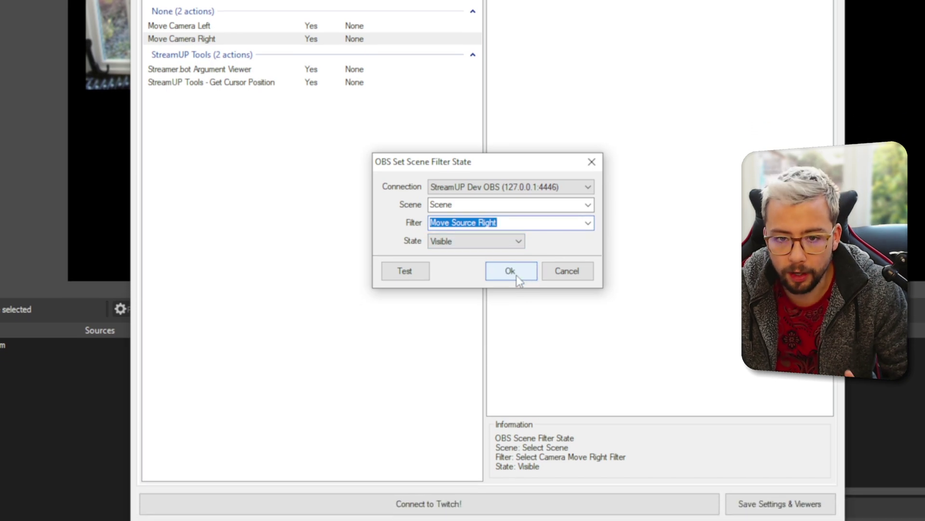
pyautogui.click(516, 275)
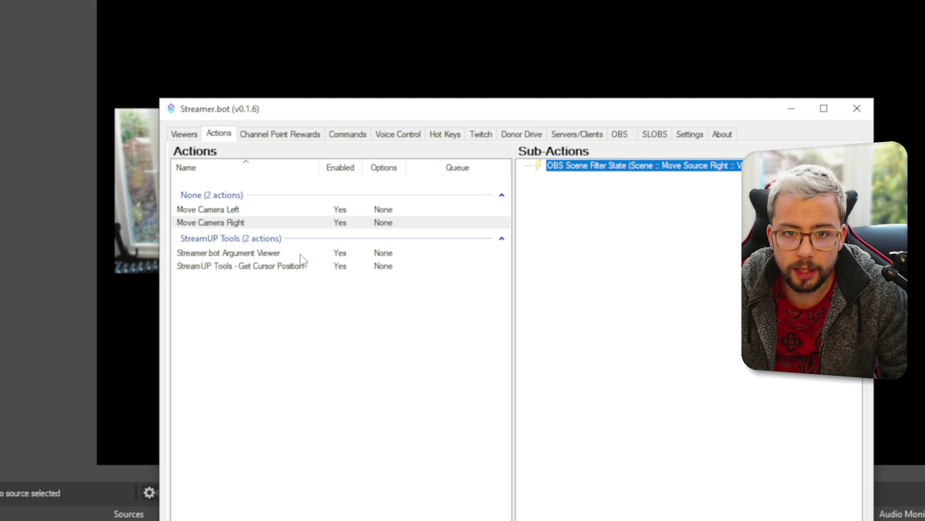
# Step: Edit the Ctrl+F1 global hot key so that it triggers the StreamUP Tools - Get Cursor Position action
pyautogui.click(445, 244)
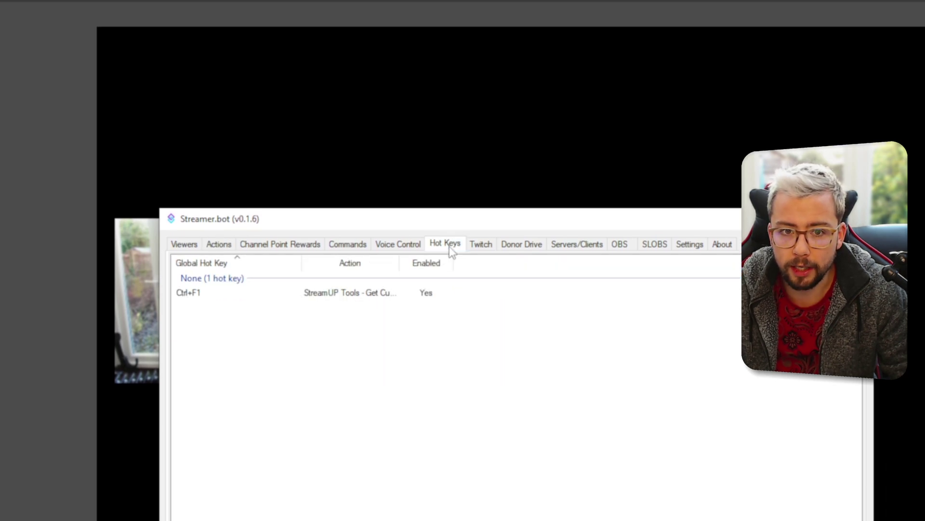
pyautogui.click(237, 251)
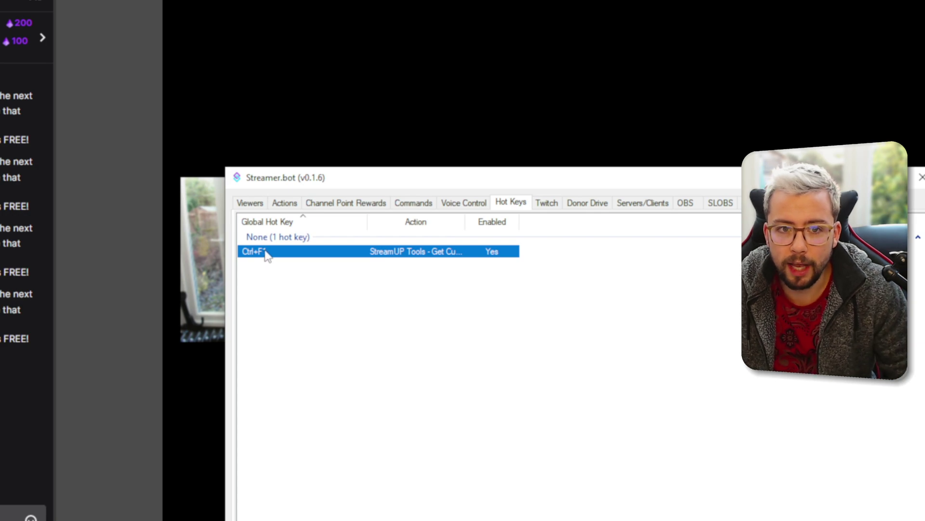
pyautogui.rightClick(303, 295)
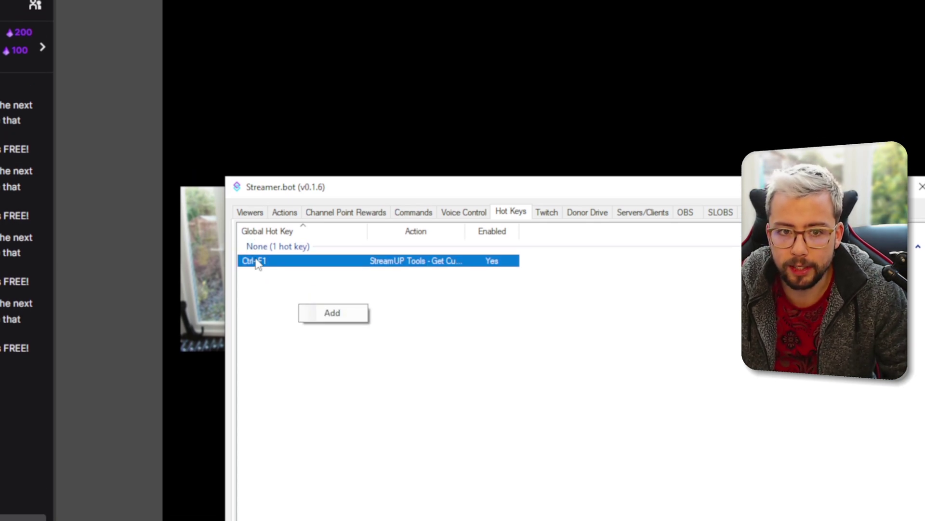
pyautogui.doubleClick(265, 255)
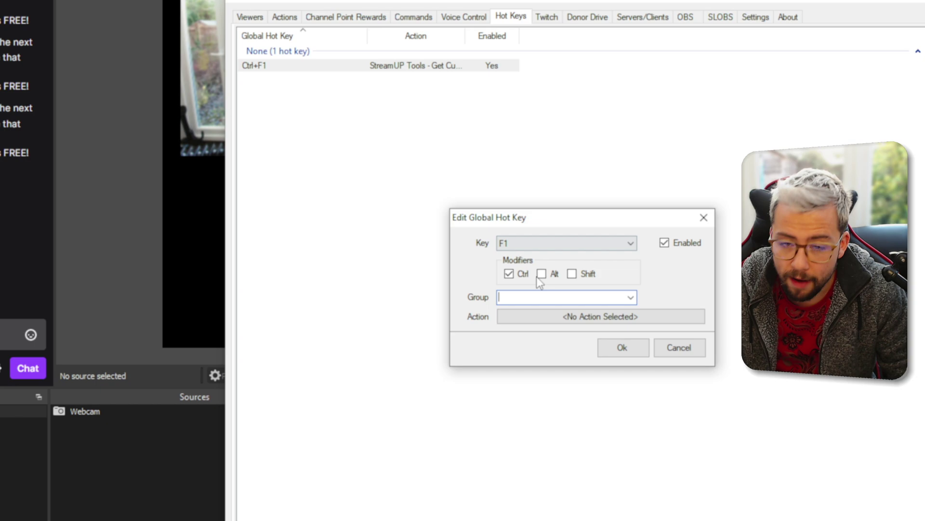
pyautogui.click(622, 321)
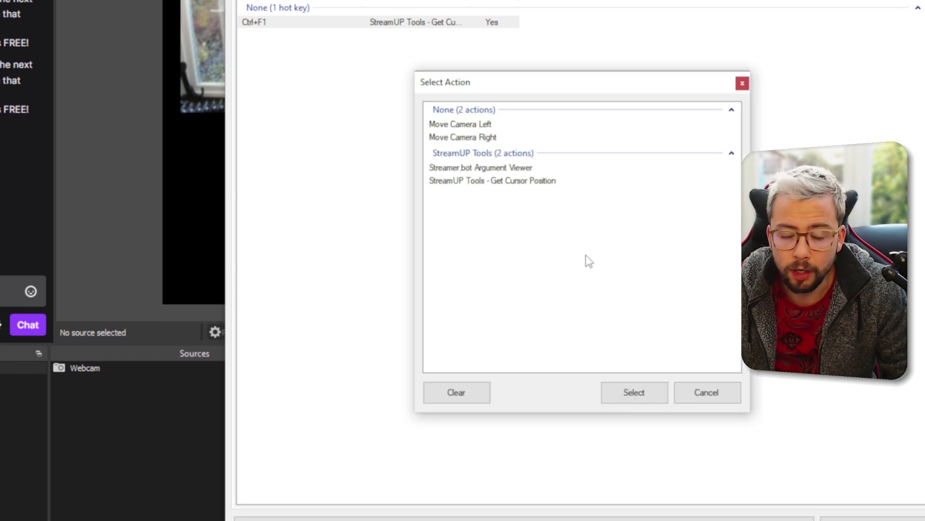
pyautogui.click(454, 181)
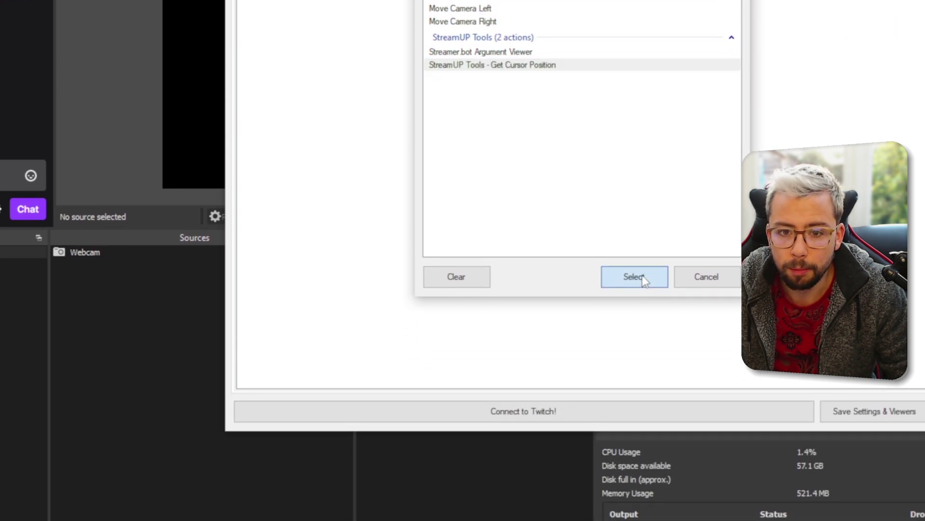
pyautogui.click(639, 461)
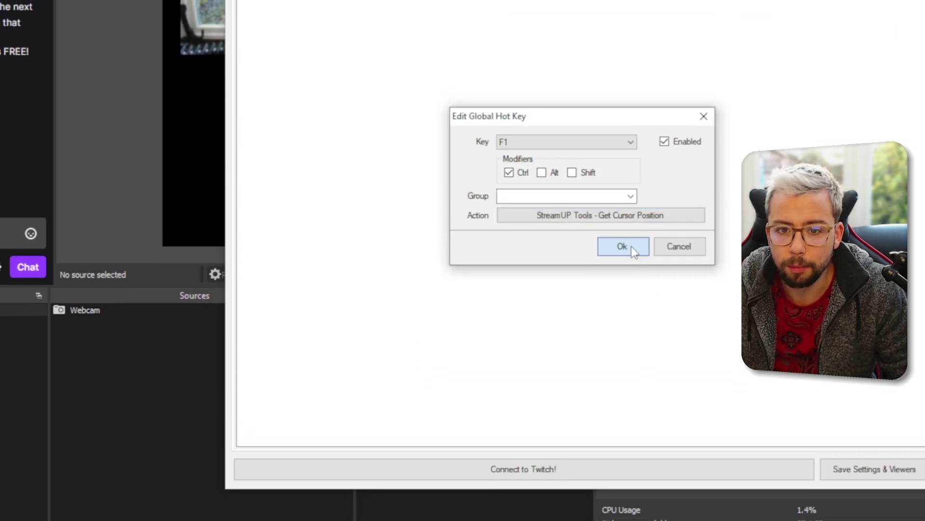
pyautogui.click(626, 209)
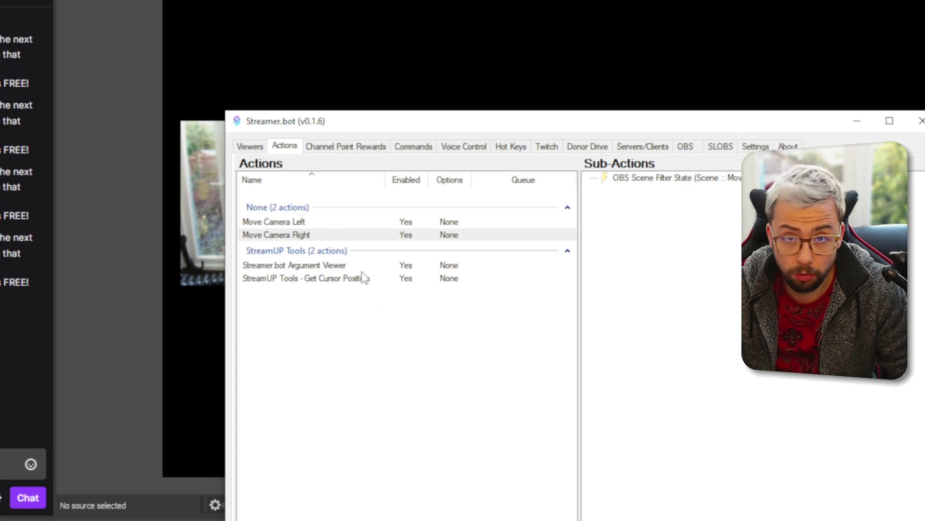
# Step: Add System.Drawing.dll from the v4.0.30319 folder as a reference in the Get Cursor Position action's Execute Code sub-action
pyautogui.click(363, 278)
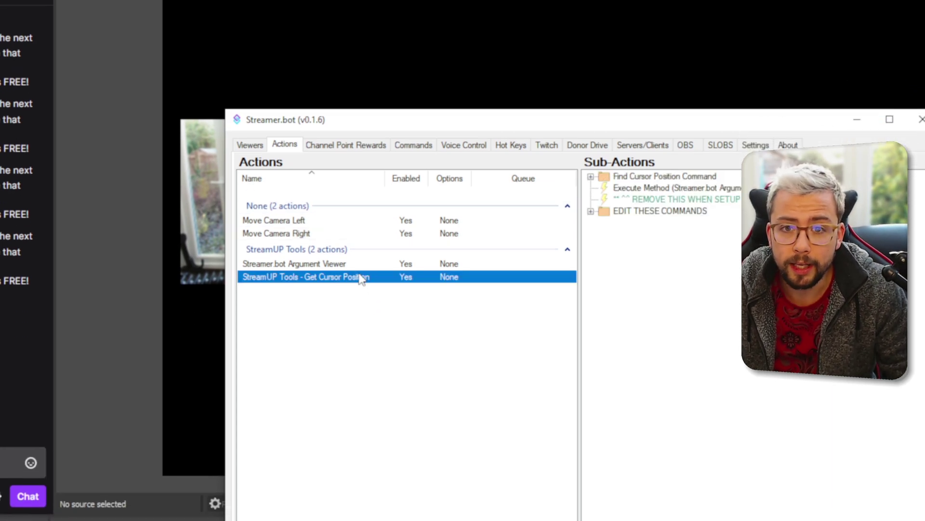
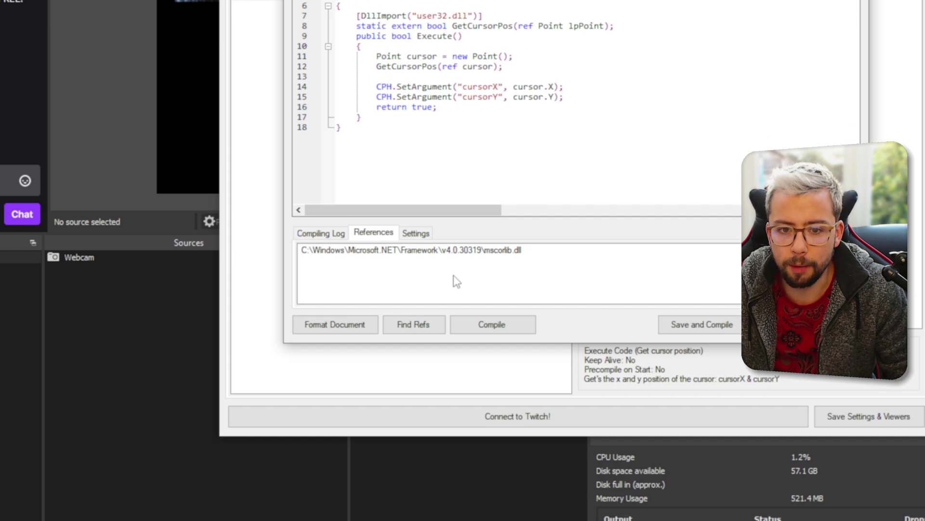
pyautogui.rightClick(455, 279)
pyautogui.click(518, 277)
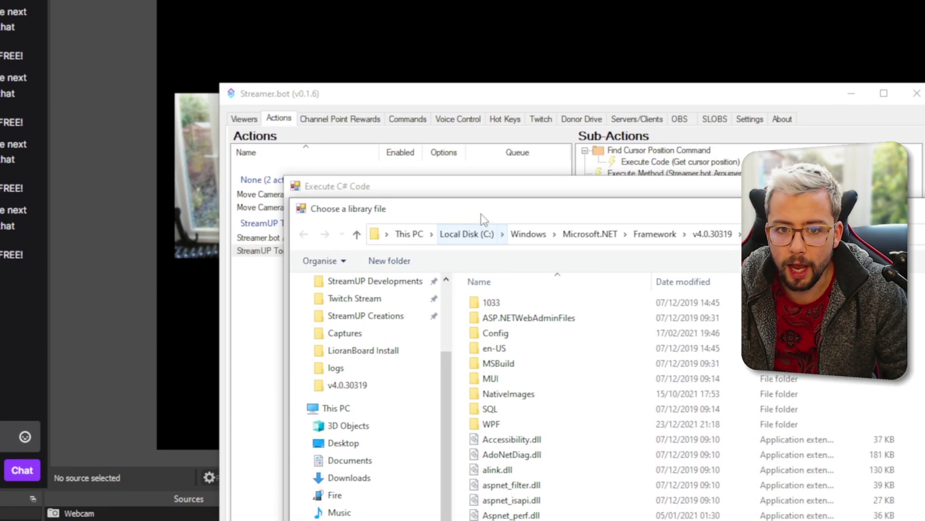
pyautogui.moveTo(482, 216); pyautogui.dragTo(476, 277)
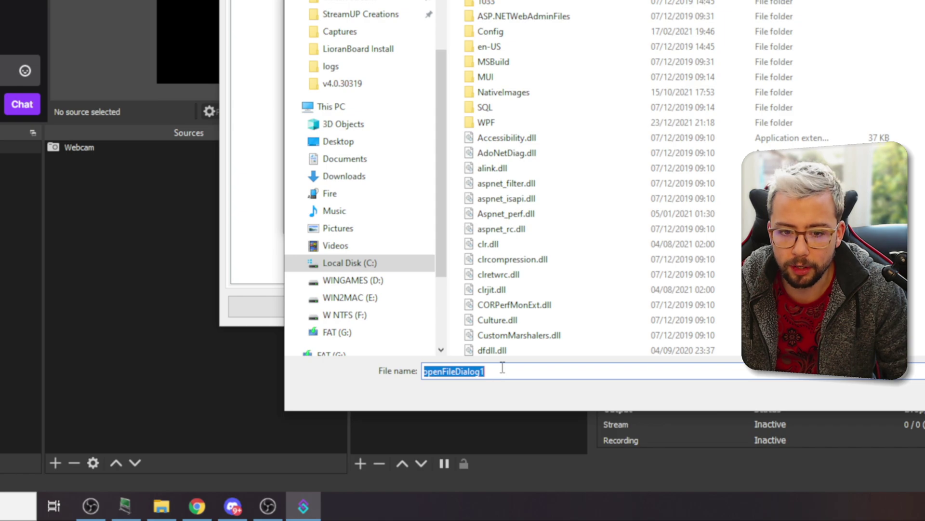
pyautogui.click(503, 367)
pyautogui.doubleClick(503, 368)
pyautogui.write('system')
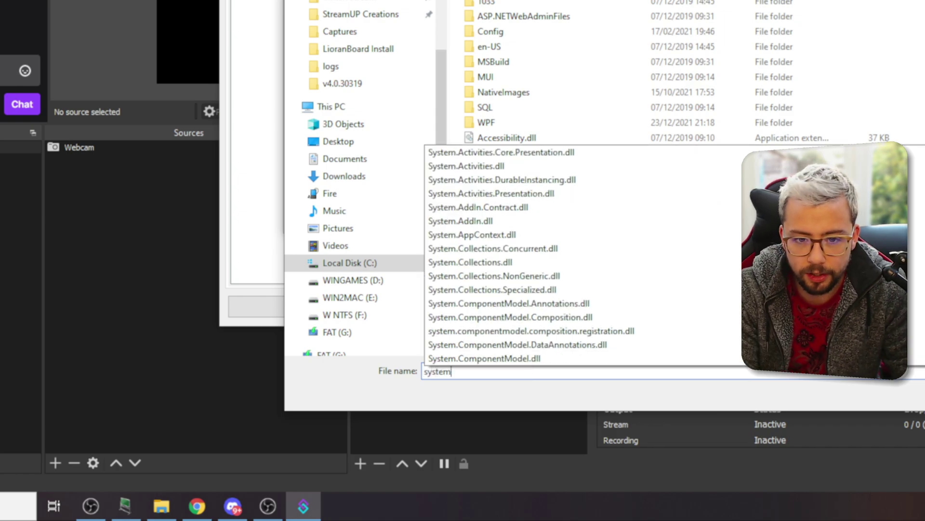
pyautogui.write('.dra')
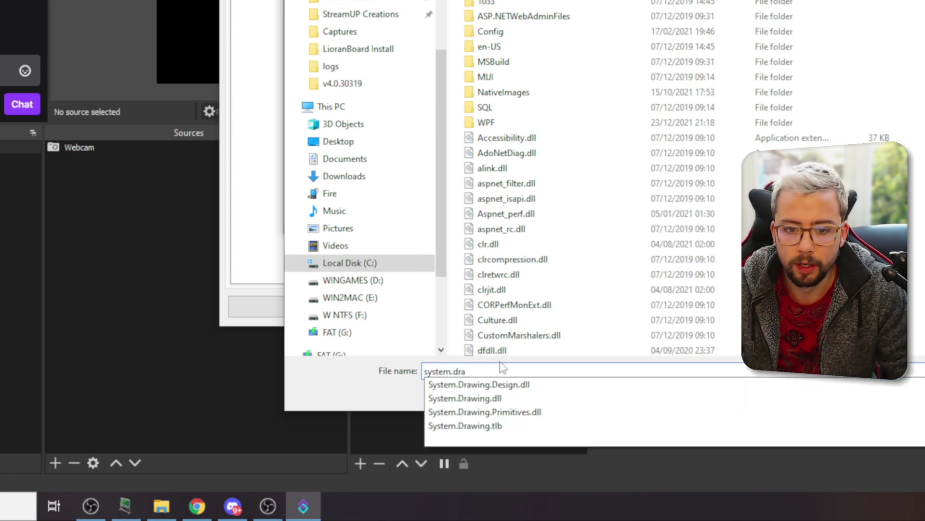
pyautogui.click(502, 399)
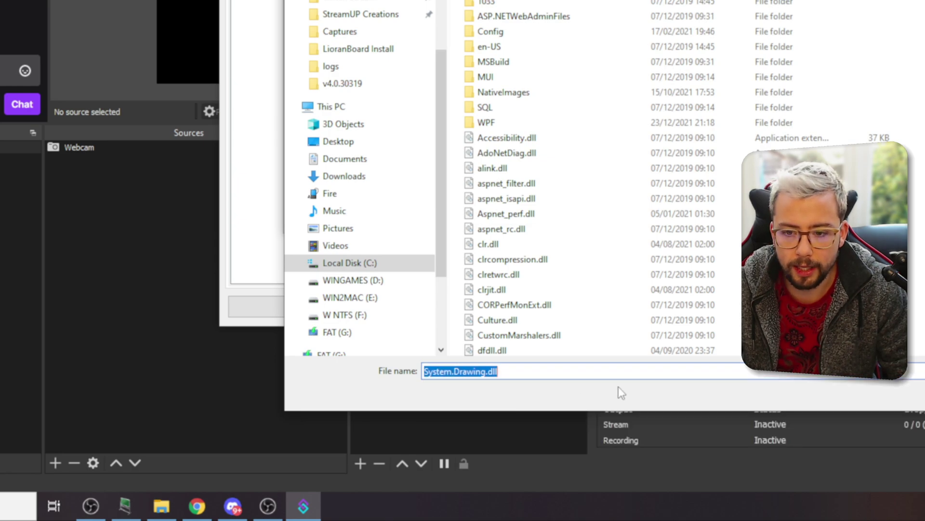
pyautogui.click(694, 391)
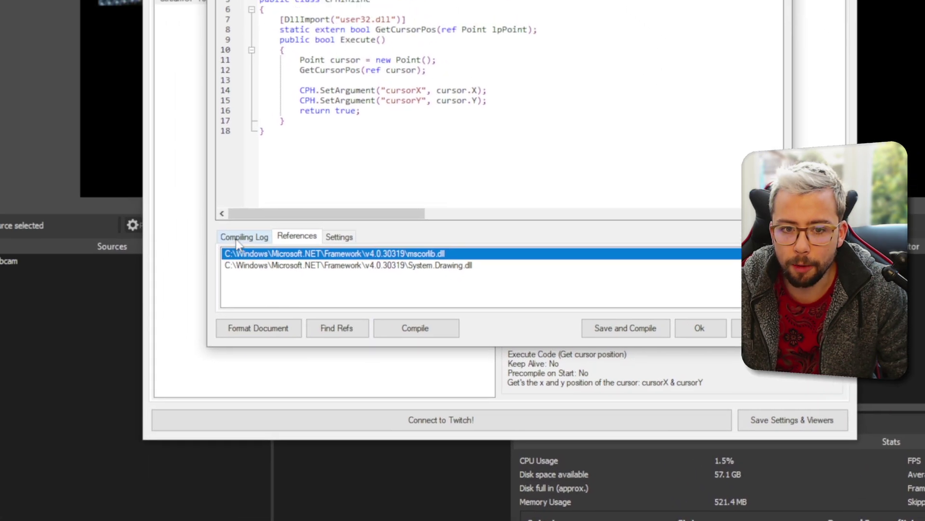
# Step: Compile the Get cursor position code, save it, and collapse the Find Cursor Position Command group
pyautogui.click(163, 214)
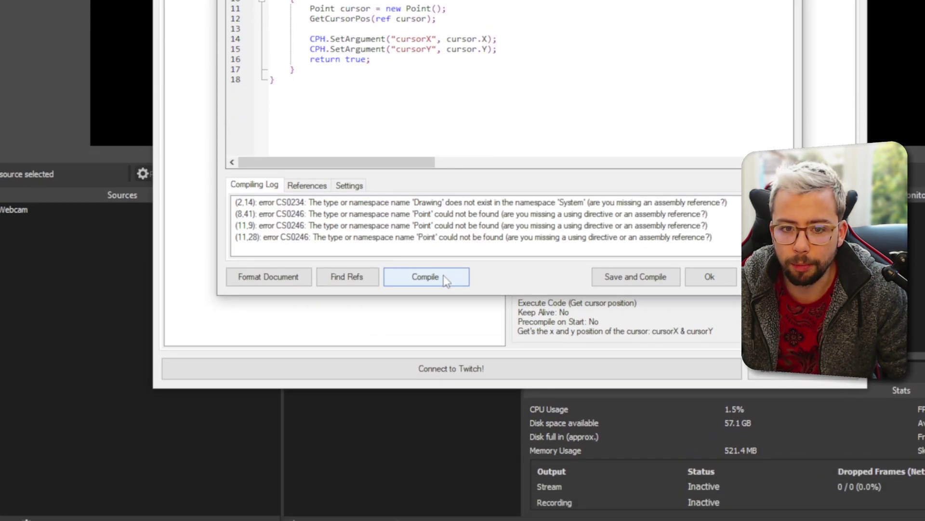
pyautogui.click(444, 278)
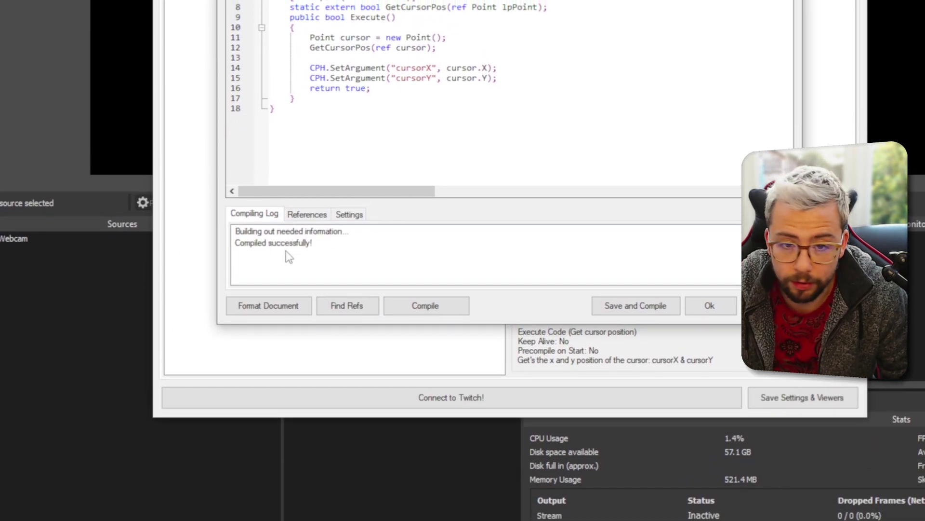
pyautogui.click(629, 306)
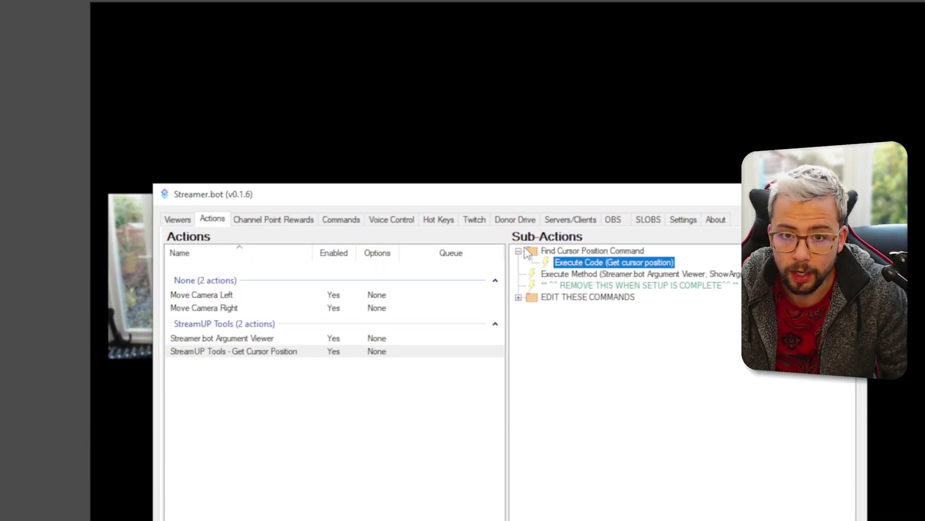
pyautogui.click(524, 251)
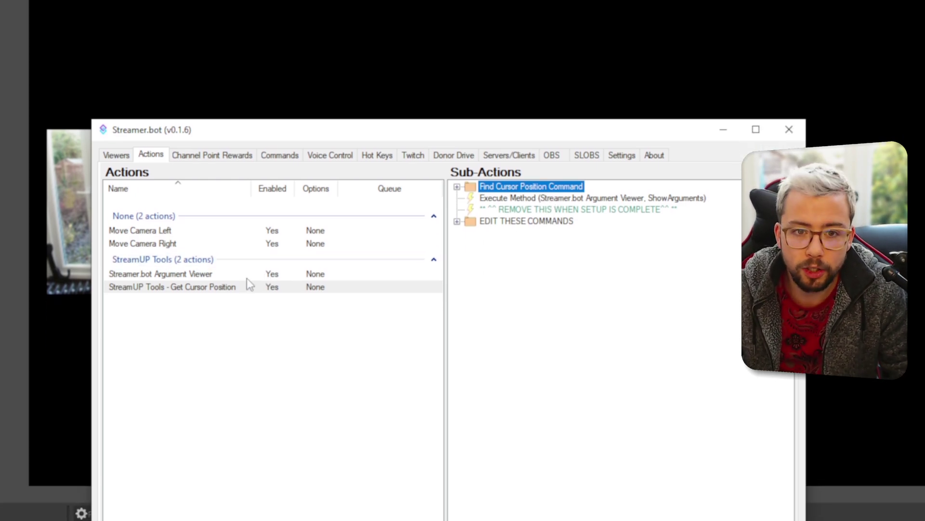
# Step: Open the Streamer.bot Argument Viewer action's Execute Code sub-action and compile its code to check for missing references
pyautogui.click(221, 330)
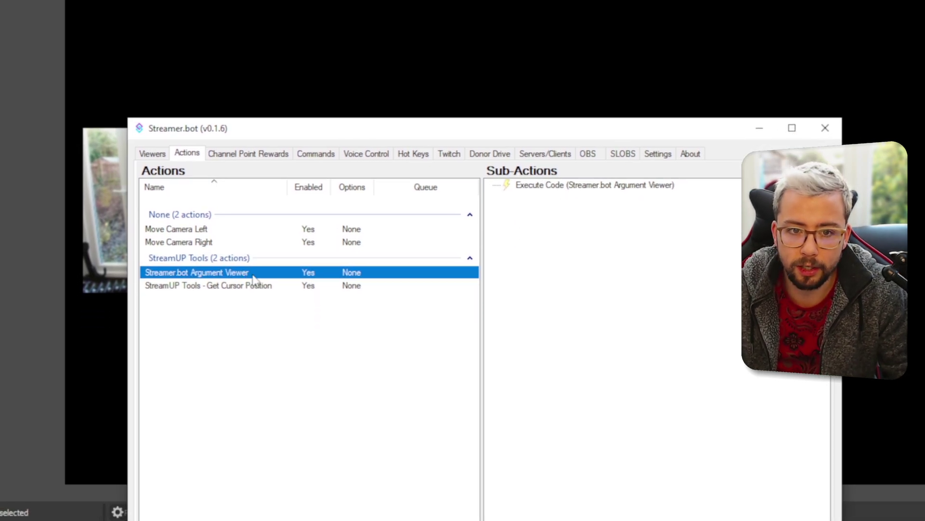
pyautogui.doubleClick(585, 247)
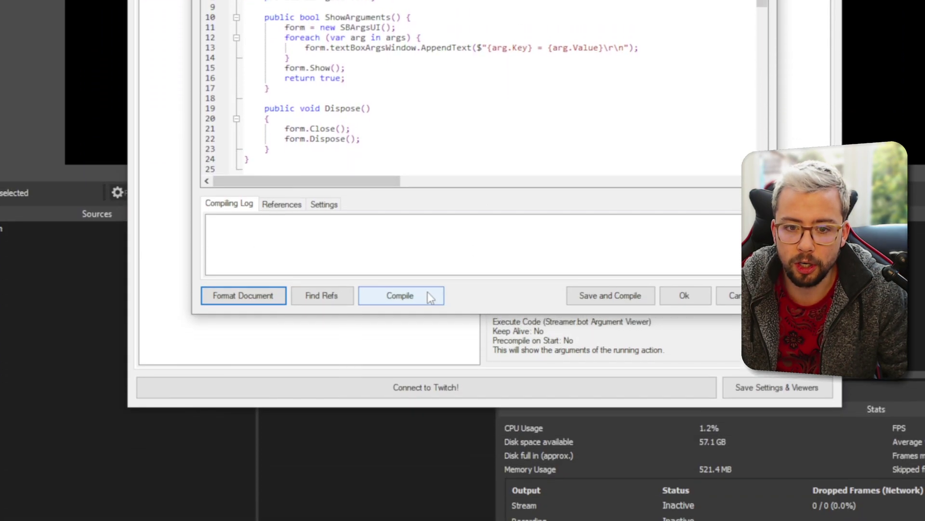
pyautogui.click(427, 293)
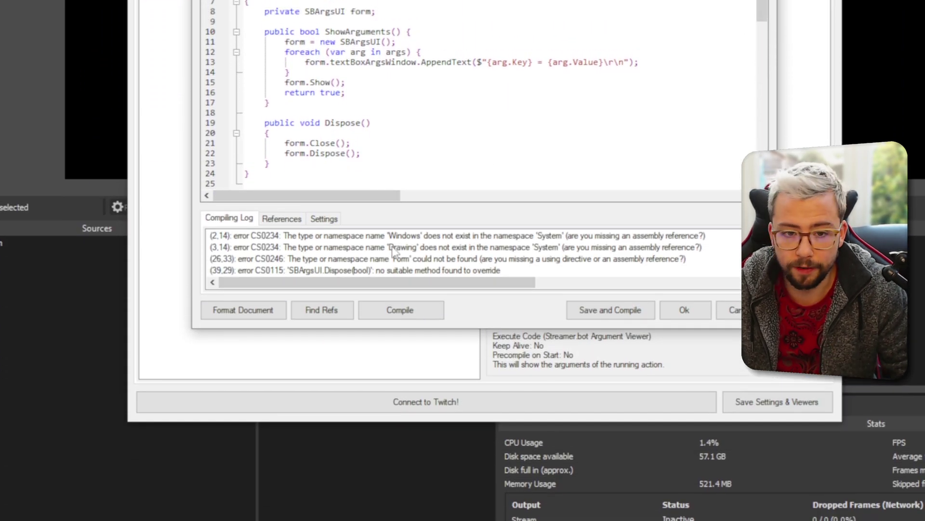
# Step: Add System.Drawing.dll from the v4.0.30319 folder as a reference in the Argument Viewer code
pyautogui.click(281, 218)
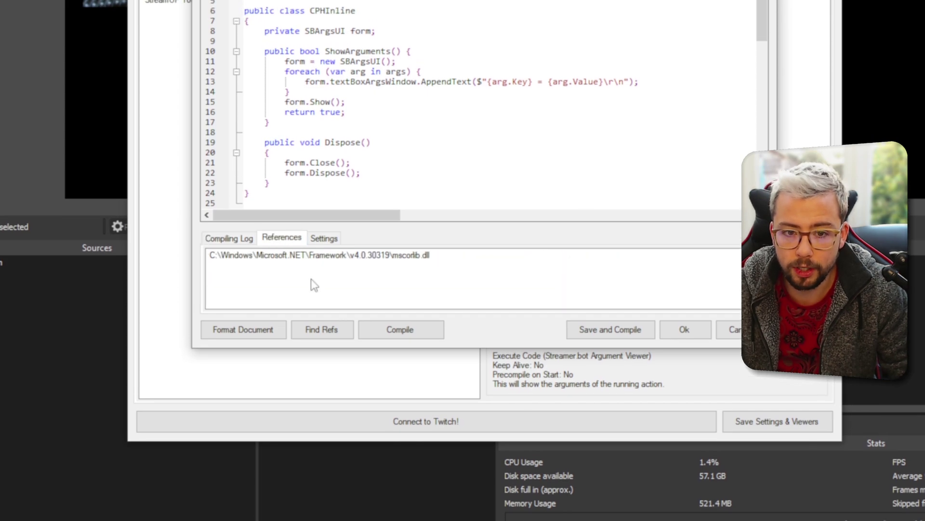
pyautogui.rightClick(324, 274)
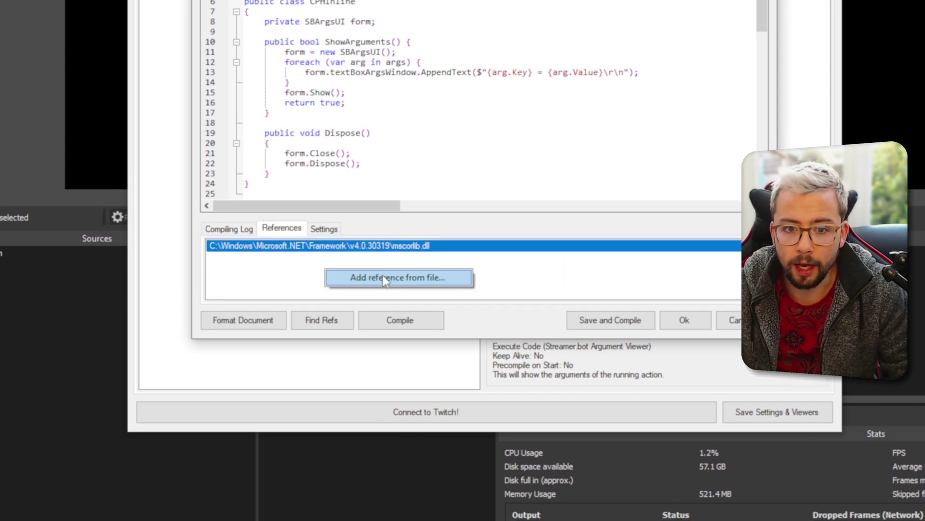
pyautogui.click(384, 279)
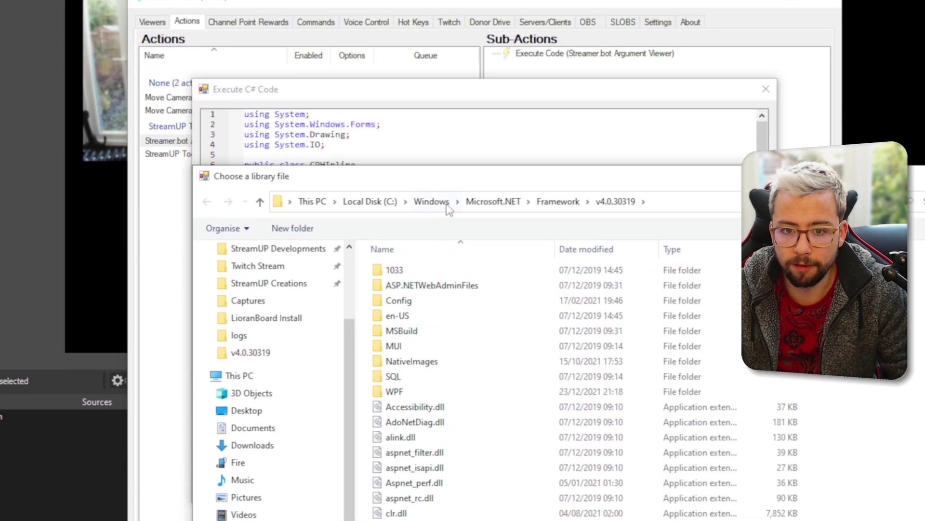
pyautogui.moveTo(338, 176); pyautogui.dragTo(340, 195)
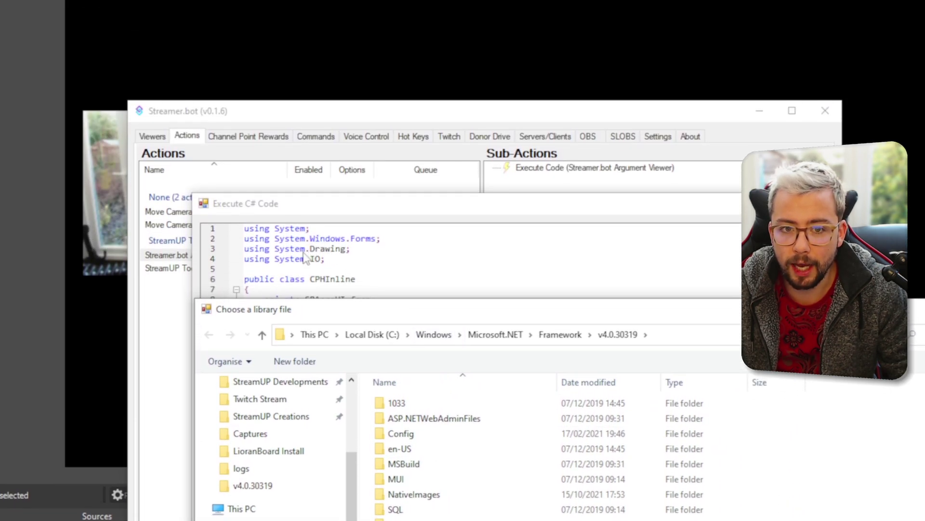
pyautogui.moveTo(342, 309); pyautogui.dragTo(335, 289)
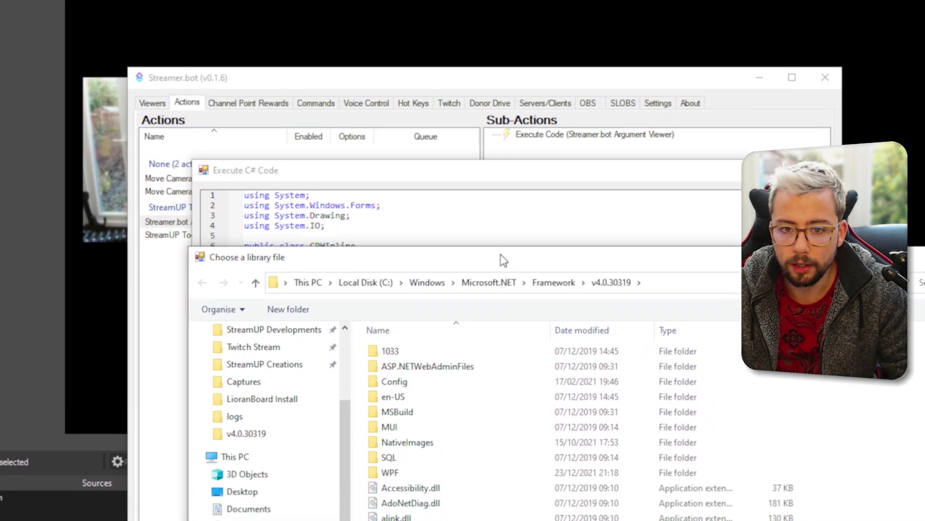
pyautogui.write('s')
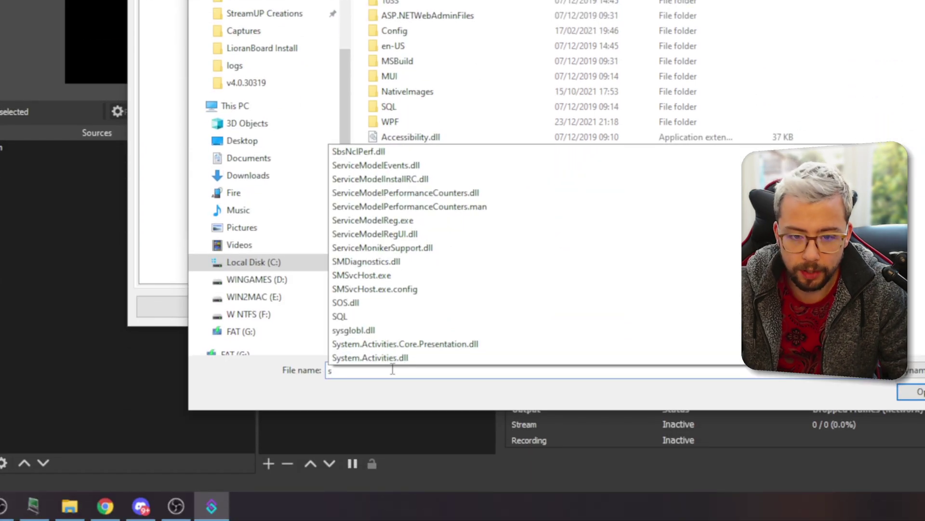
pyautogui.write('yste')
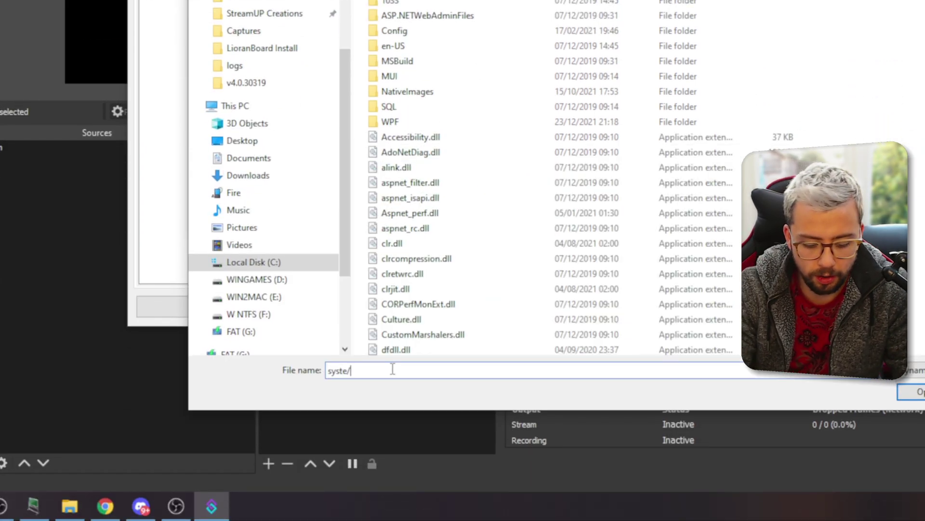
pyautogui.write('m.')
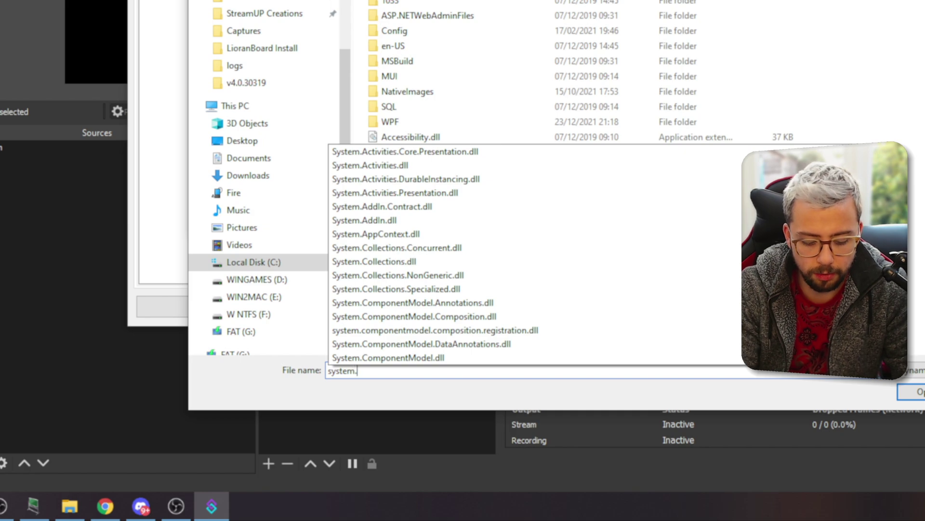
pyautogui.write('dr')
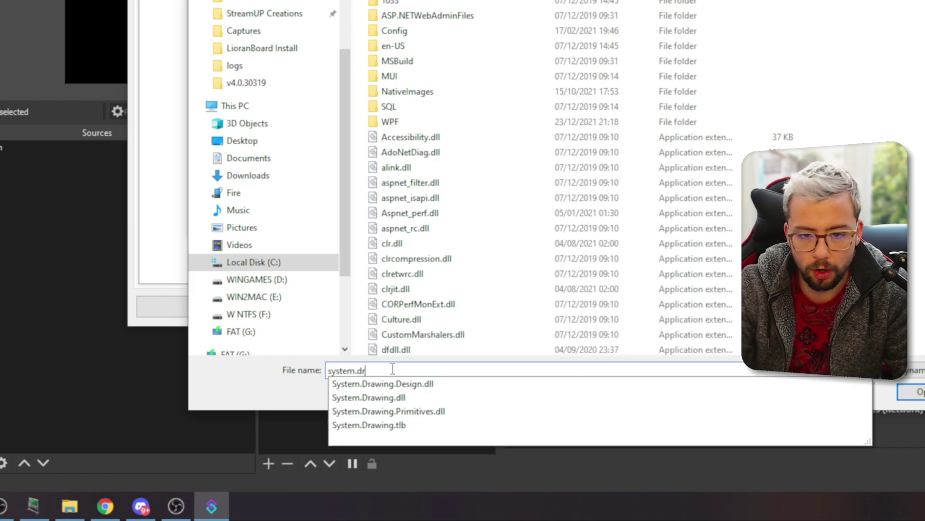
pyautogui.click(404, 398)
pyautogui.press('Return')
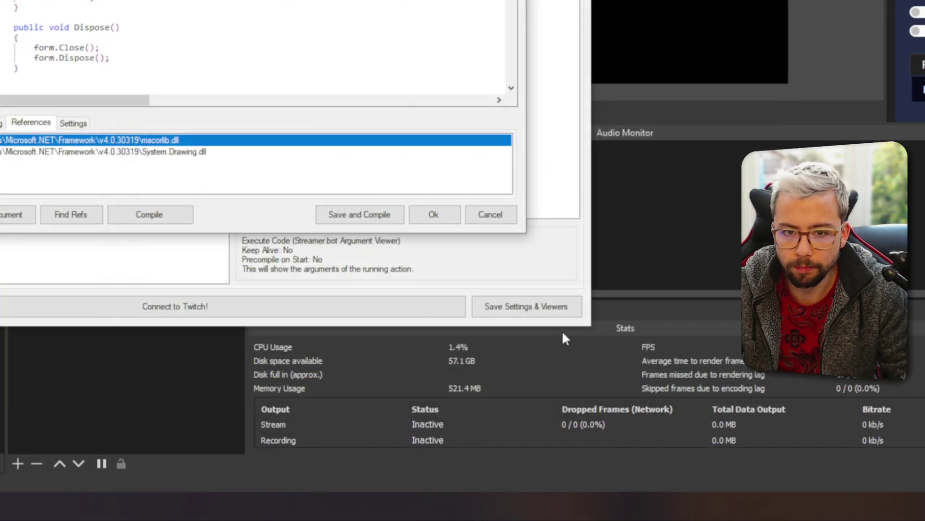
# Step: Add System.dll from the v4.0.30319 folder as a reference in the Argument Viewer code
pyautogui.rightClick(137, 178)
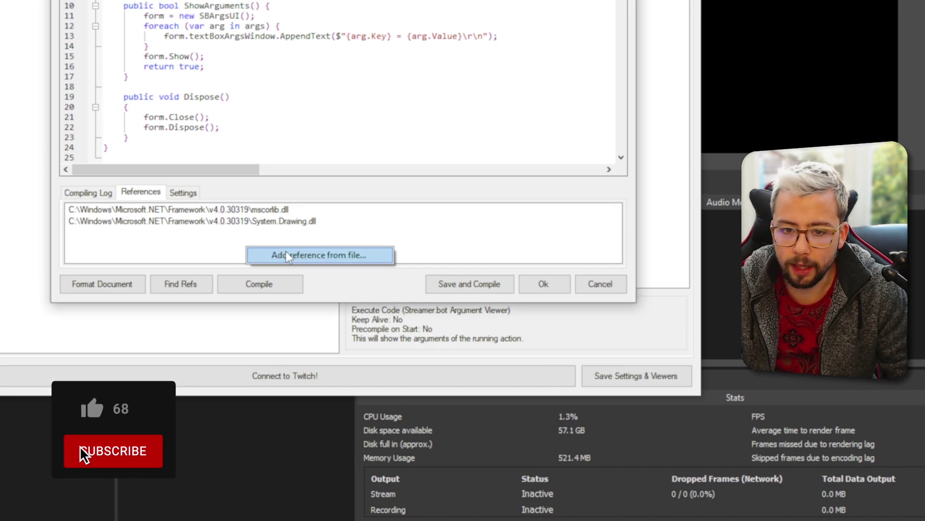
pyautogui.click(288, 255)
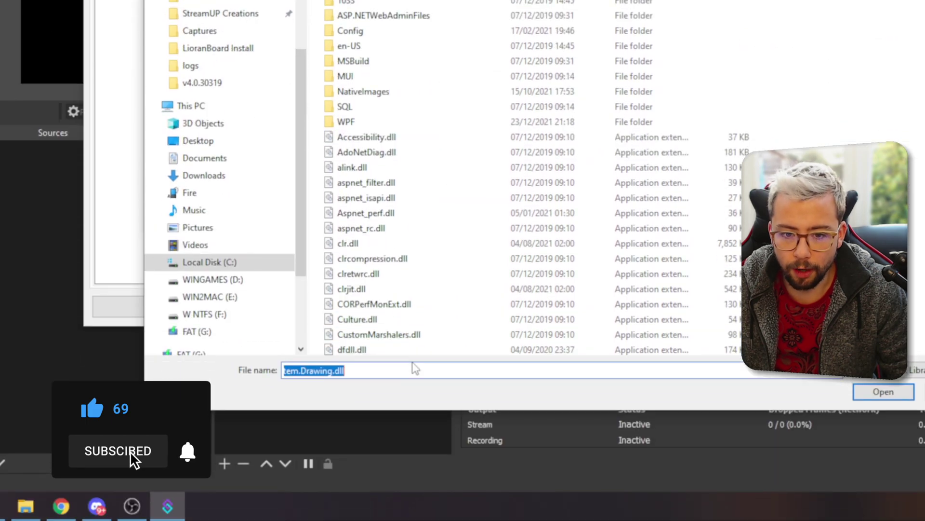
pyautogui.write('system')
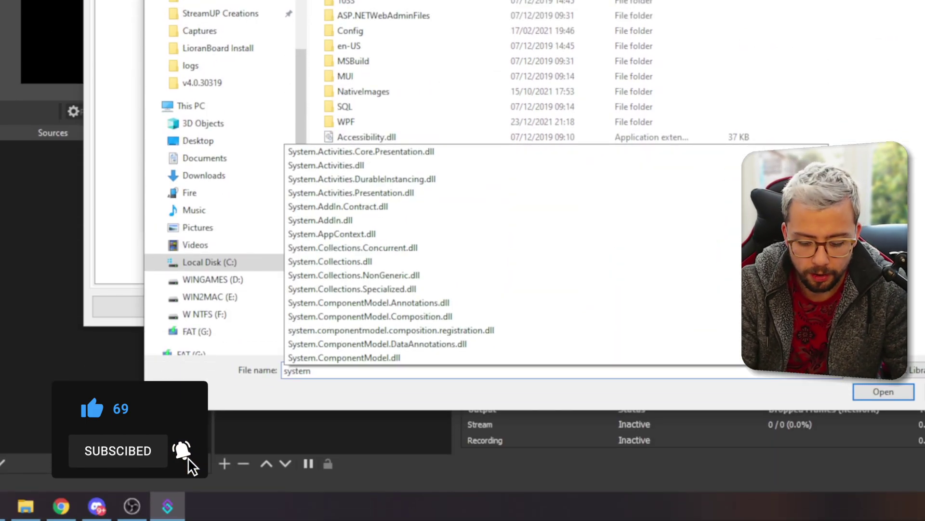
pyautogui.write('.dll')
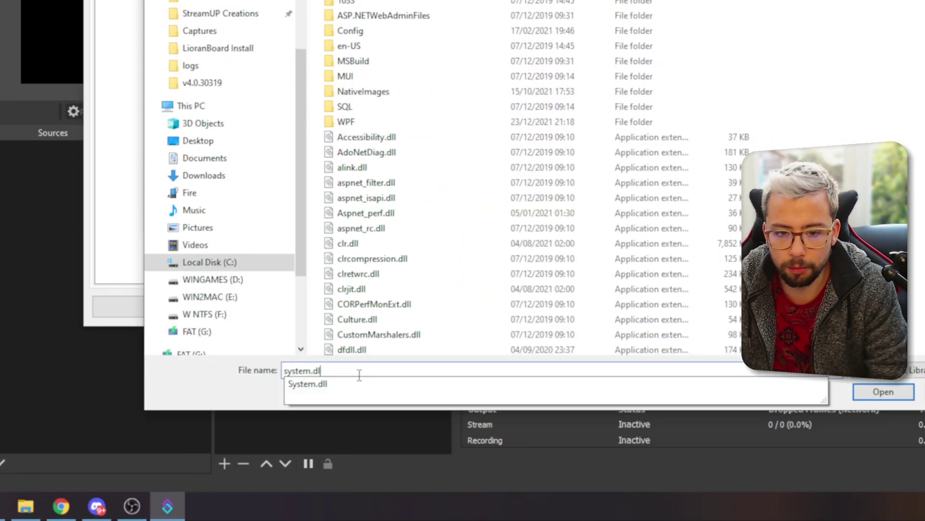
pyautogui.click(356, 384)
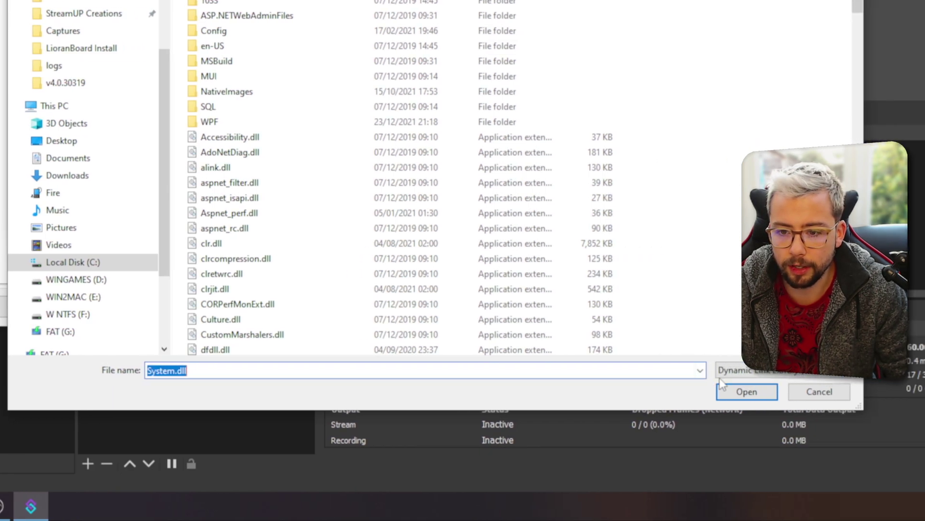
pyautogui.press('Return')
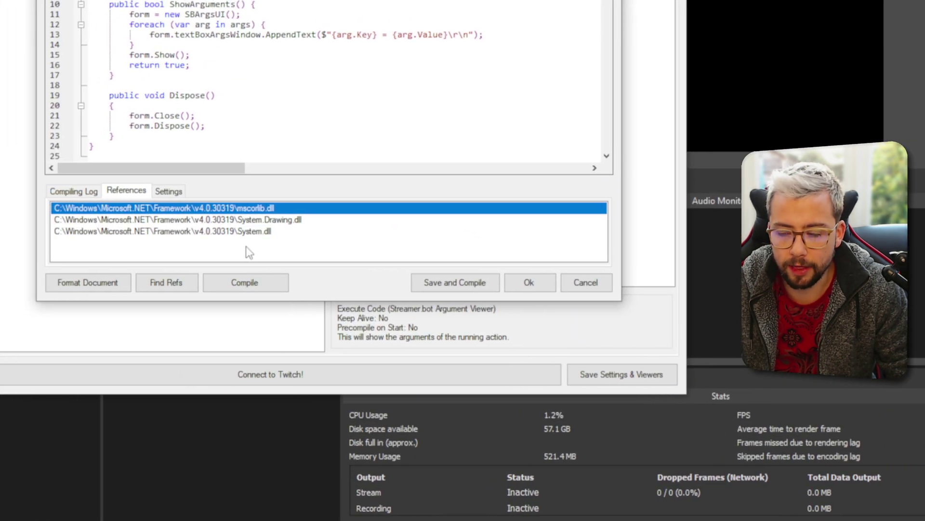
# Step: Add System.Windows.Forms.dll from the v4.0.30319 folder as a reference in the Argument Viewer code
pyautogui.rightClick(249, 252)
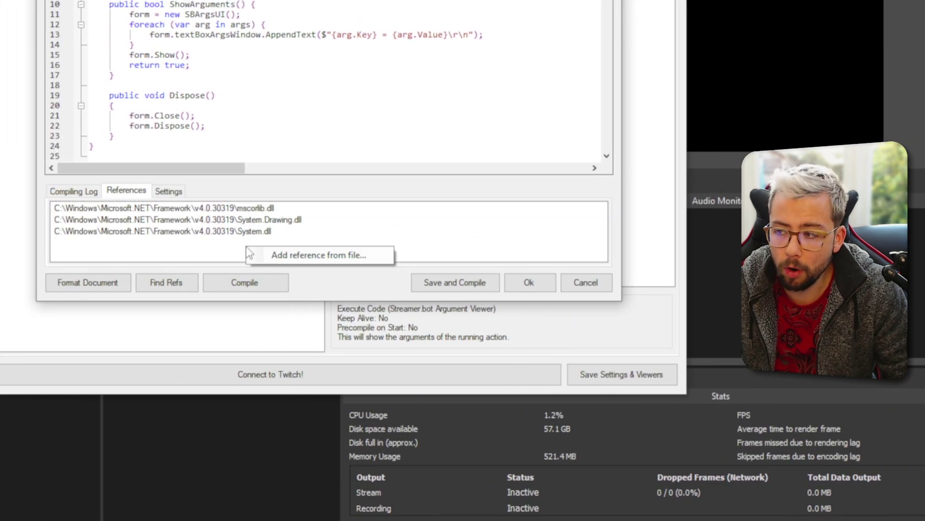
pyautogui.click(304, 259)
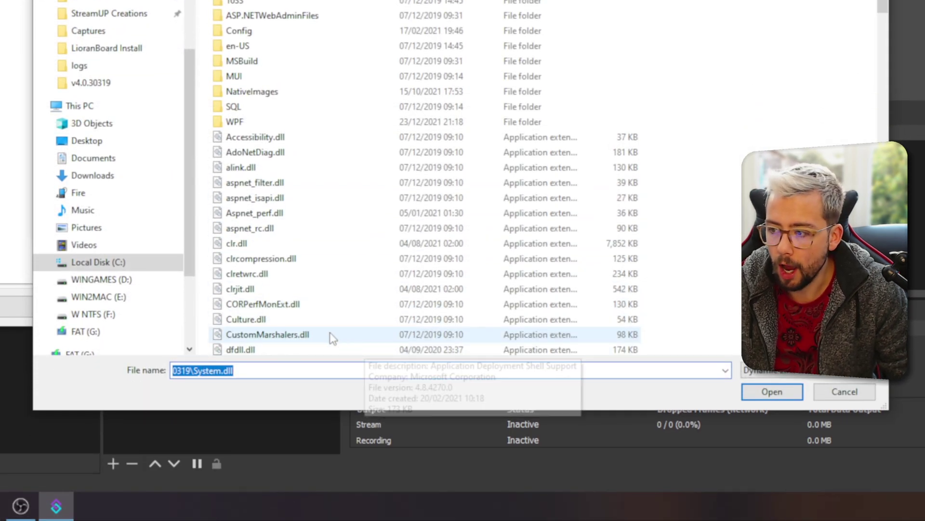
pyautogui.write('system')
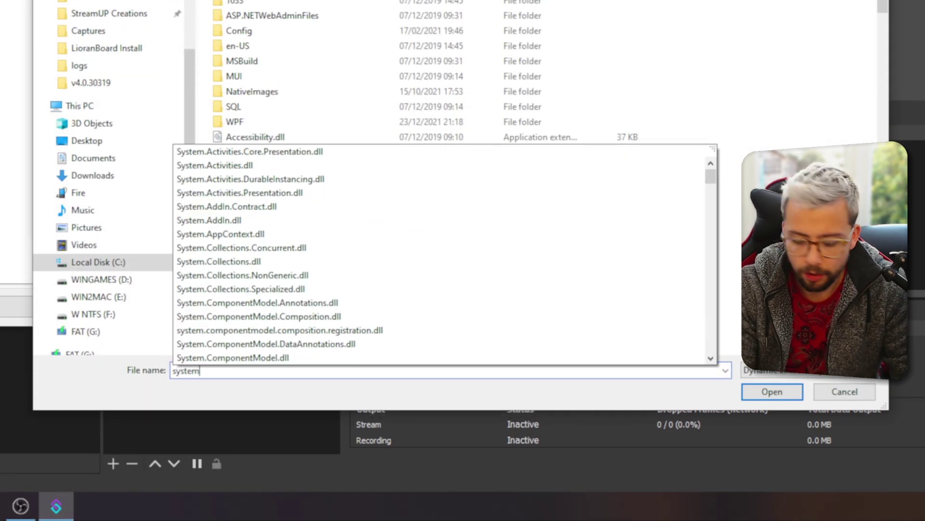
pyautogui.write('.win')
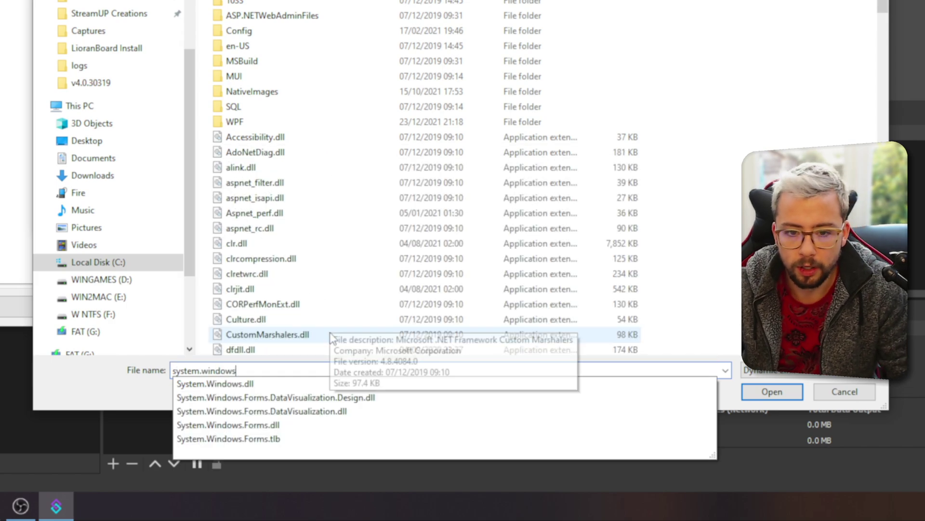
pyautogui.write('dows')
pyautogui.click(283, 424)
pyautogui.click(790, 393)
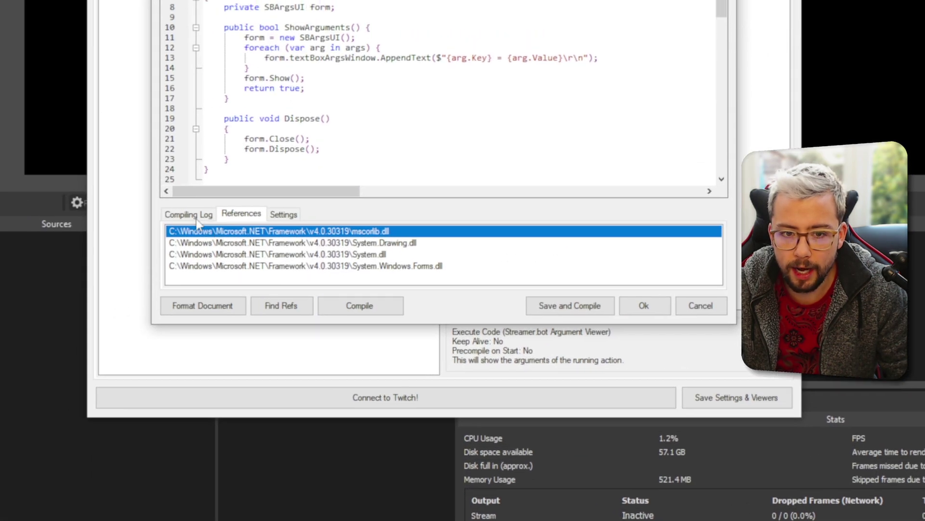
# Step: Compile the Argument Viewer code with its new references, check the compiling log, and save it
pyautogui.click(136, 213)
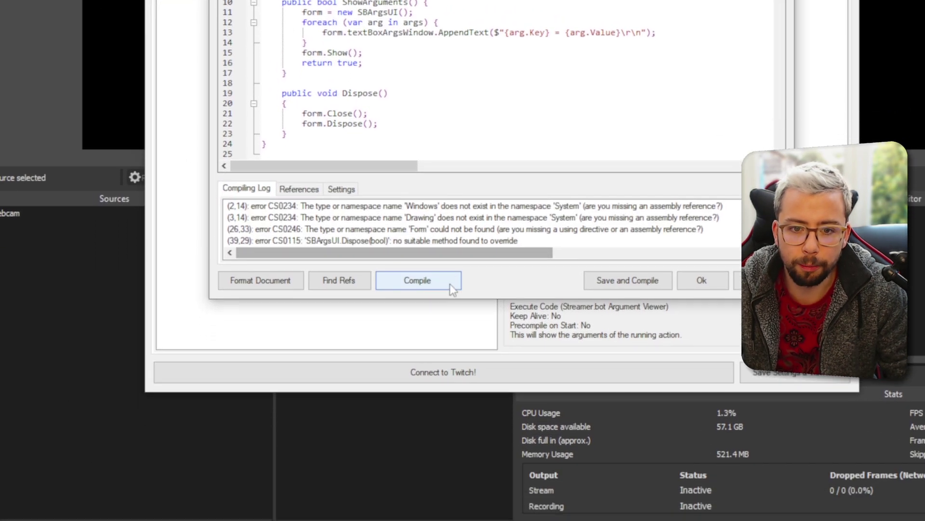
pyautogui.click(435, 273)
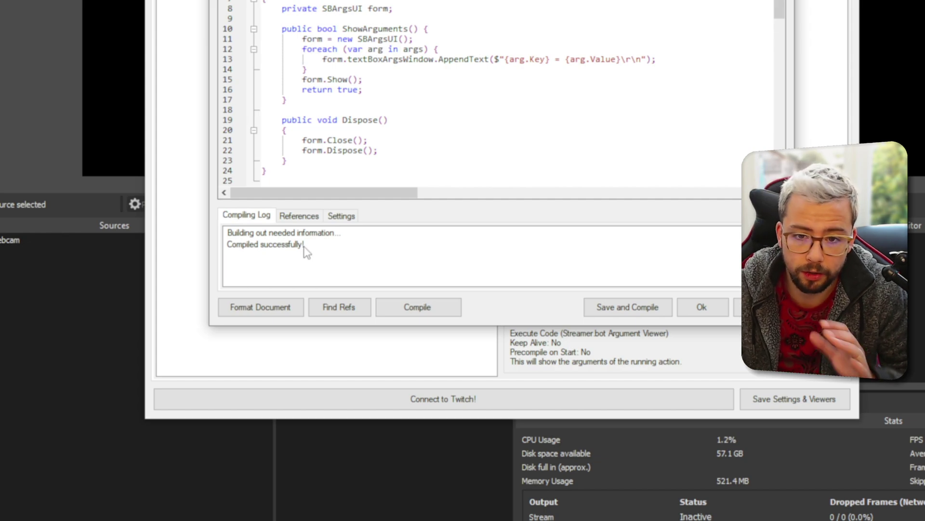
pyautogui.click(644, 307)
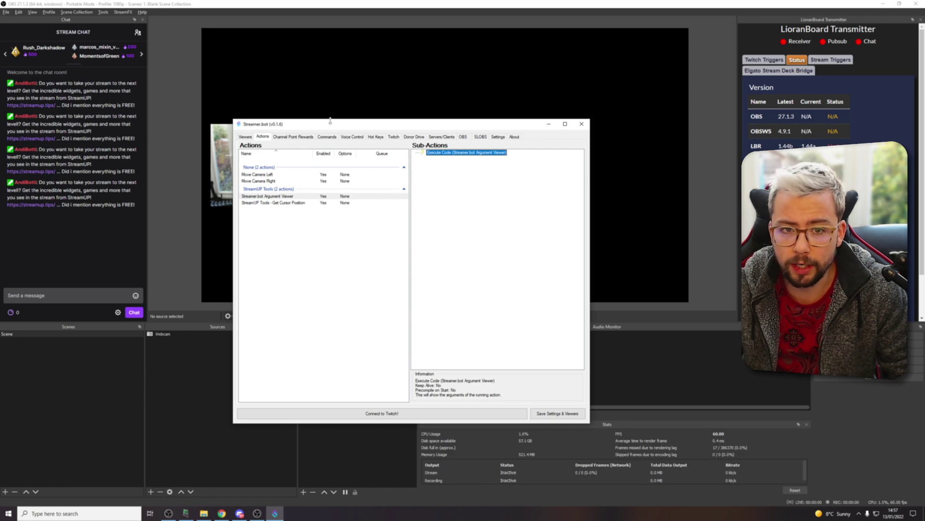
# Step: Uncover the OBS preview and read cursorX in the arguments viewer with the pointer at the left-hand trigger position
pyautogui.moveTo(331, 120); pyautogui.dragTo(334, 235)
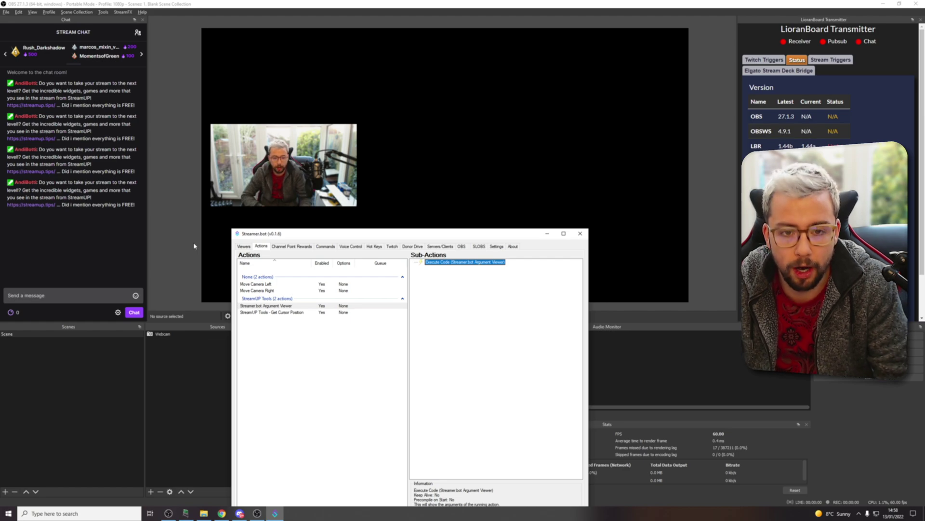
pyautogui.hotkey('ctrl', 'F1')
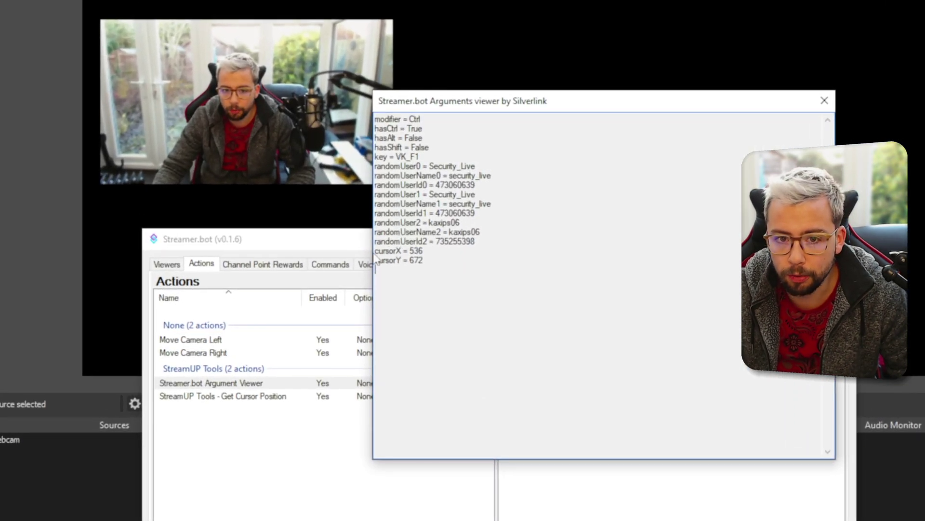
pyautogui.moveTo(380, 251); pyautogui.dragTo(432, 261)
pyautogui.click(377, 252)
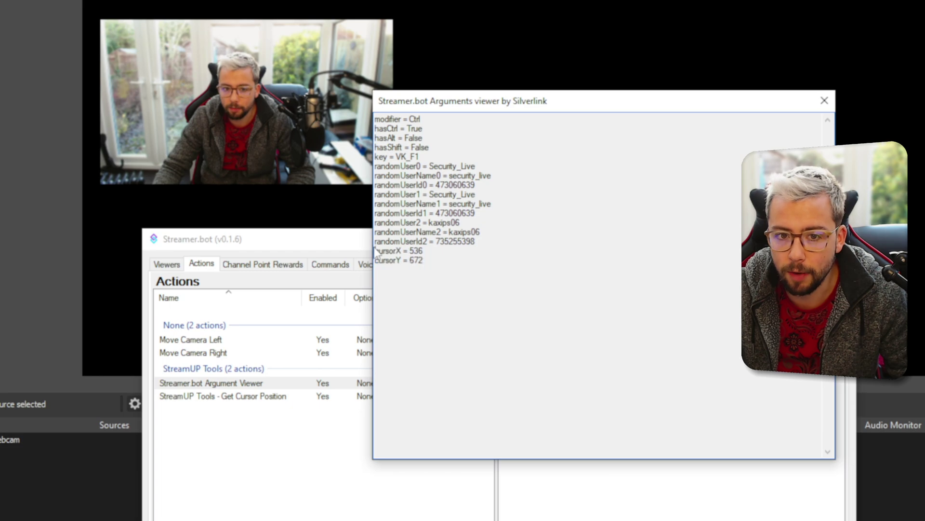
pyautogui.moveTo(376, 248); pyautogui.dragTo(423, 262)
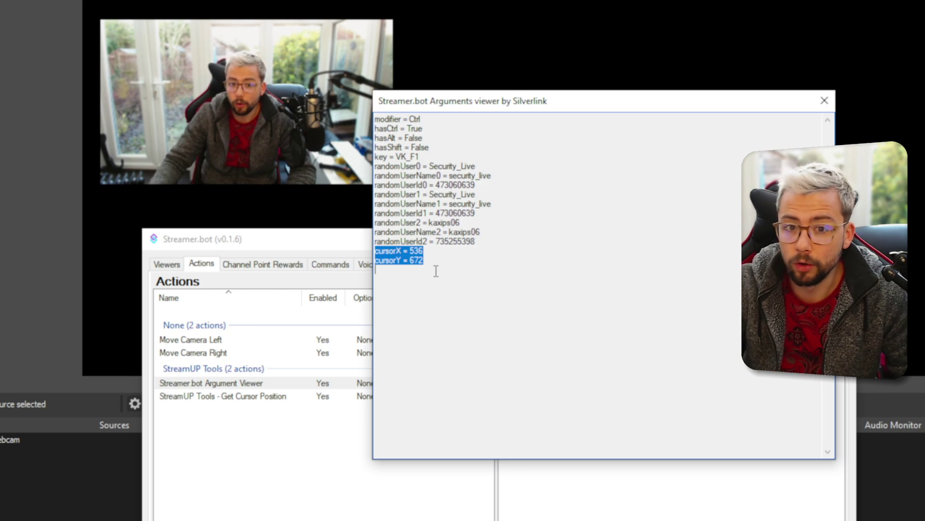
pyautogui.click(423, 250)
pyautogui.doubleClick(416, 250)
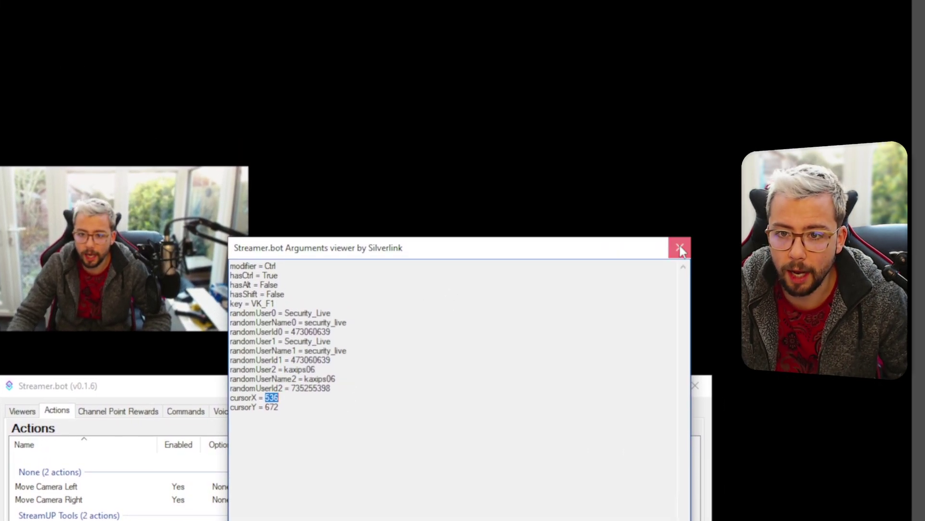
pyautogui.click(824, 106)
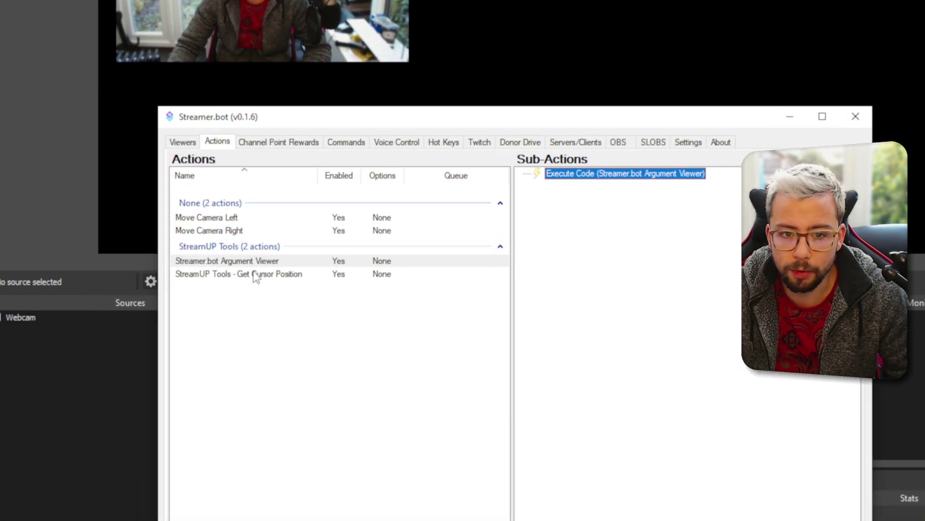
# Step: In Get Cursor Position's EDIT THESE COMMANDS group, set the cursorX Less Than condition to 500, keeping Move Camera Right as its action
pyautogui.click(121, 381)
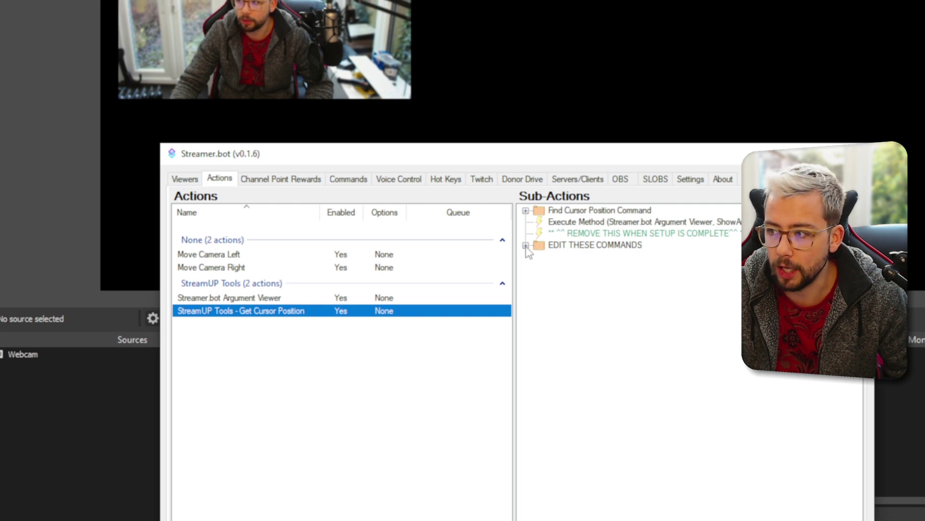
pyautogui.click(524, 210)
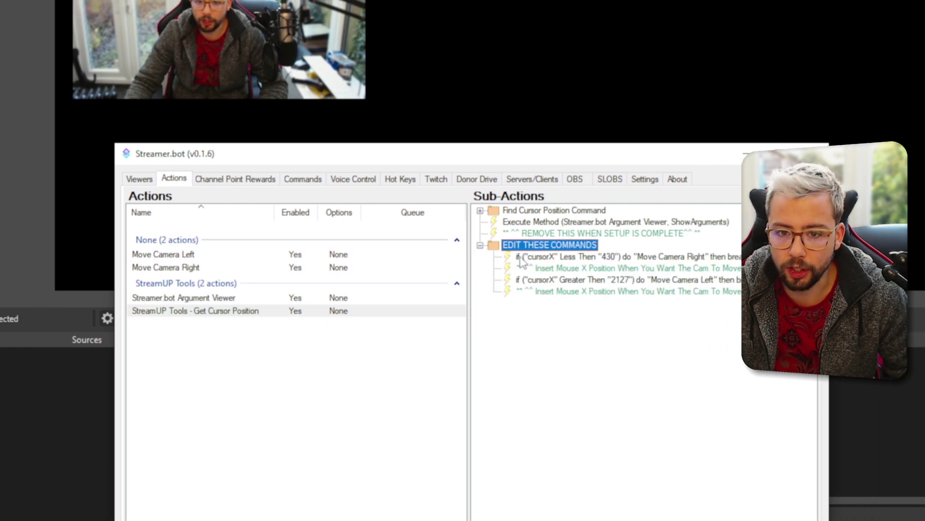
pyautogui.click(552, 258)
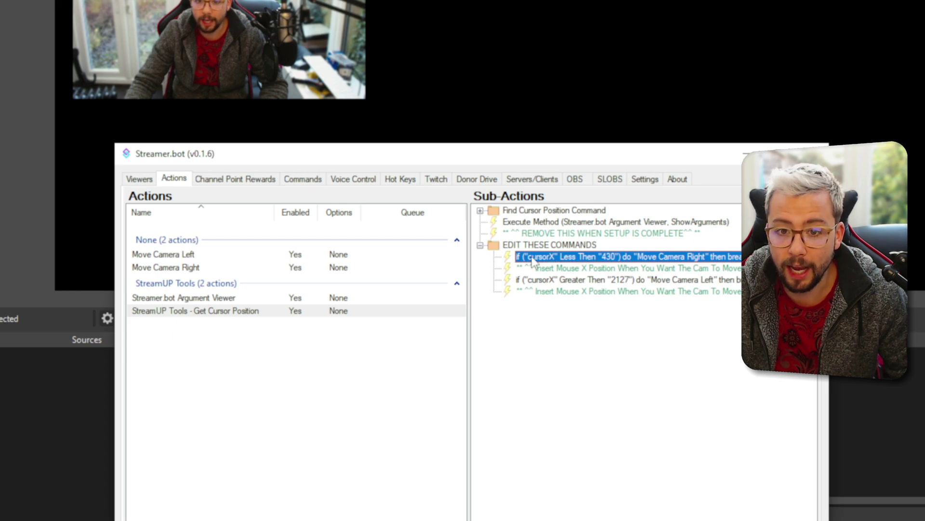
pyautogui.doubleClick(535, 261)
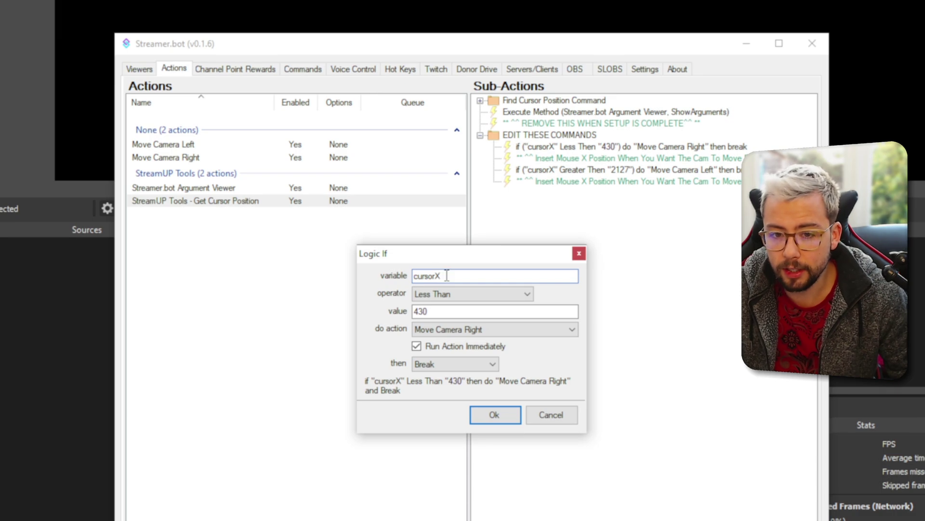
pyautogui.moveTo(437, 269); pyautogui.dragTo(400, 270)
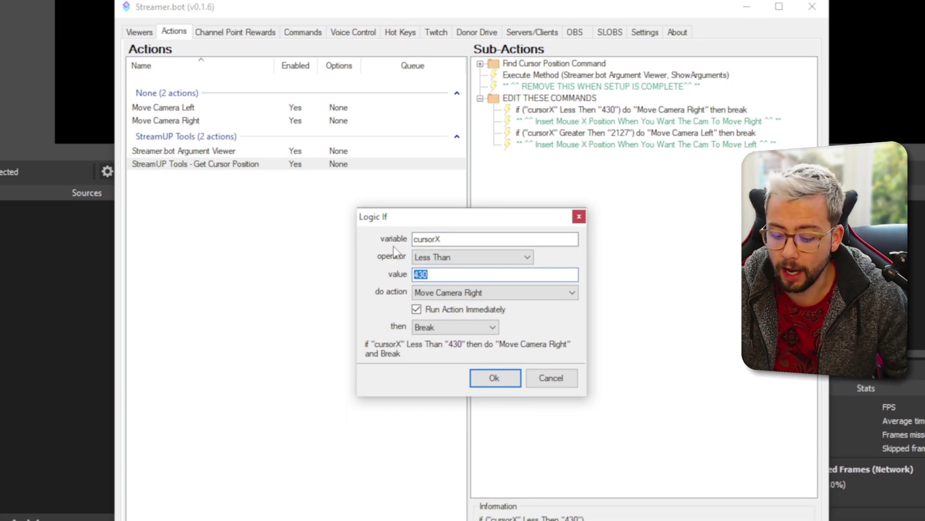
pyautogui.write('500')
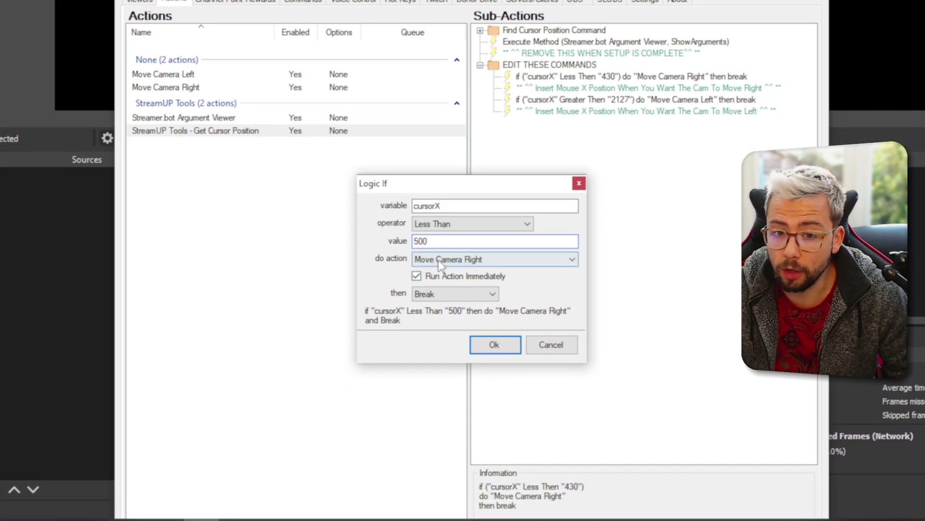
pyautogui.click(439, 260)
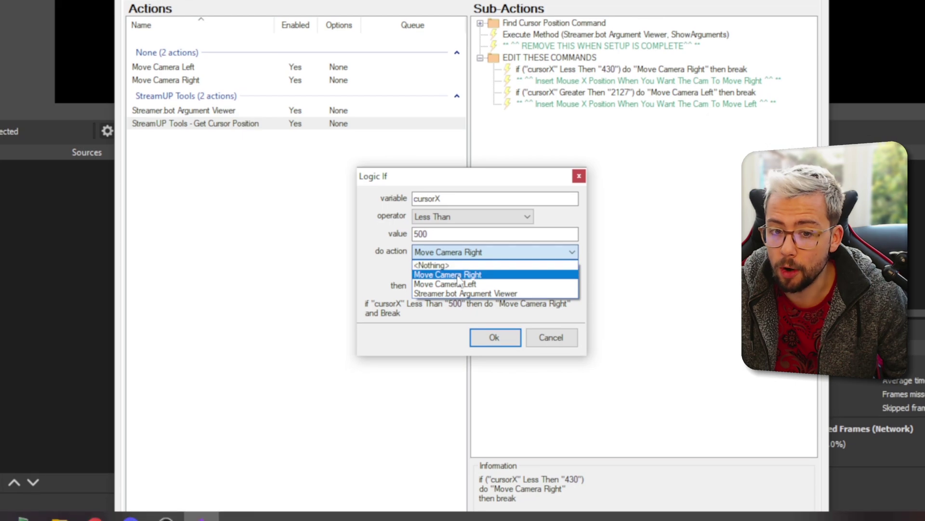
pyautogui.click(457, 281)
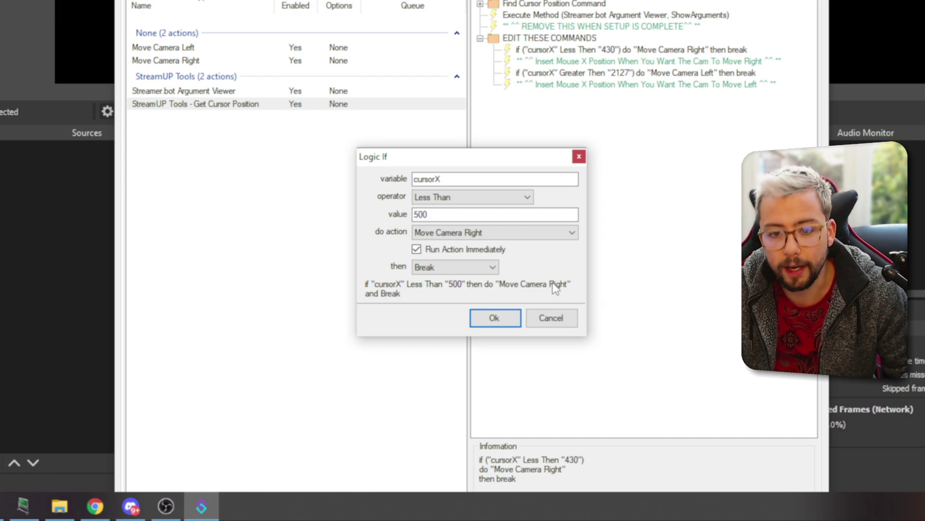
pyautogui.click(496, 320)
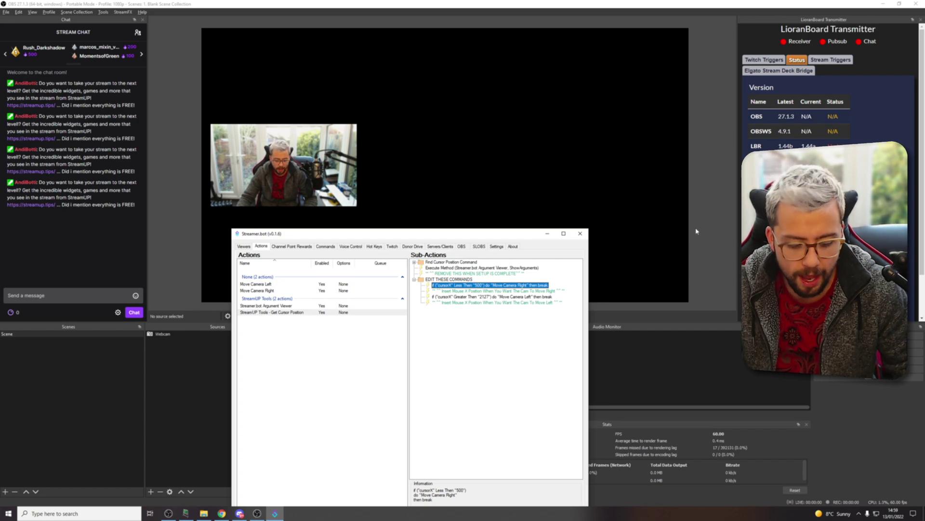
# Step: Read cursorX in the arguments viewer with the pointer at the right-hand trigger position, and close the viewer
pyautogui.hotkey('ctrl', 'F1')
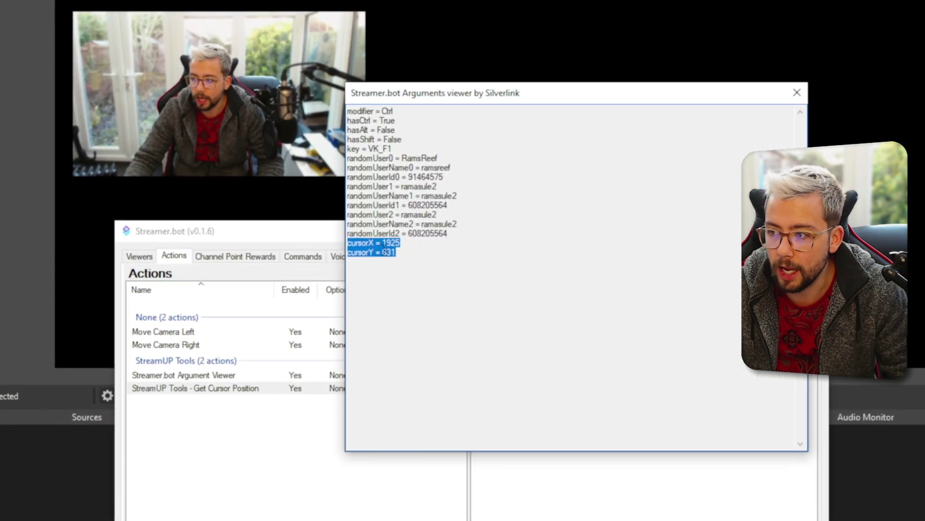
pyautogui.click(386, 247)
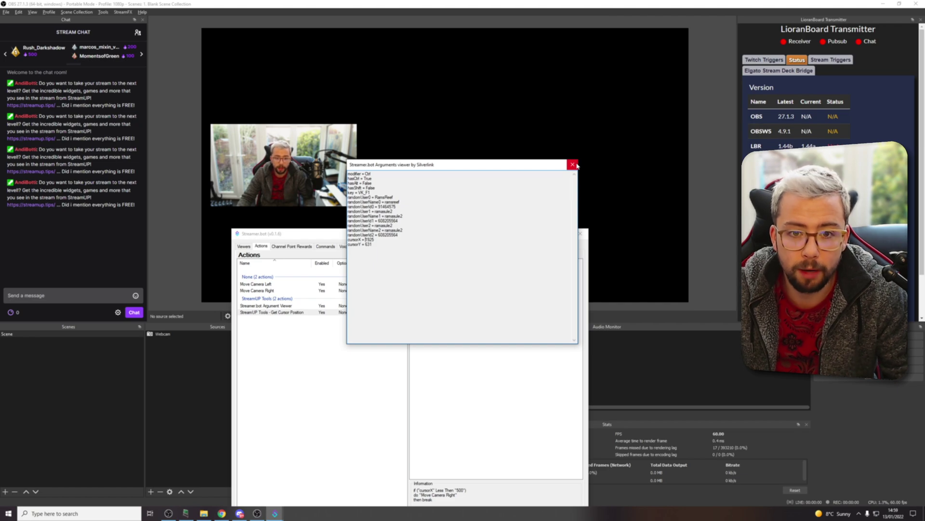
pyautogui.click(573, 165)
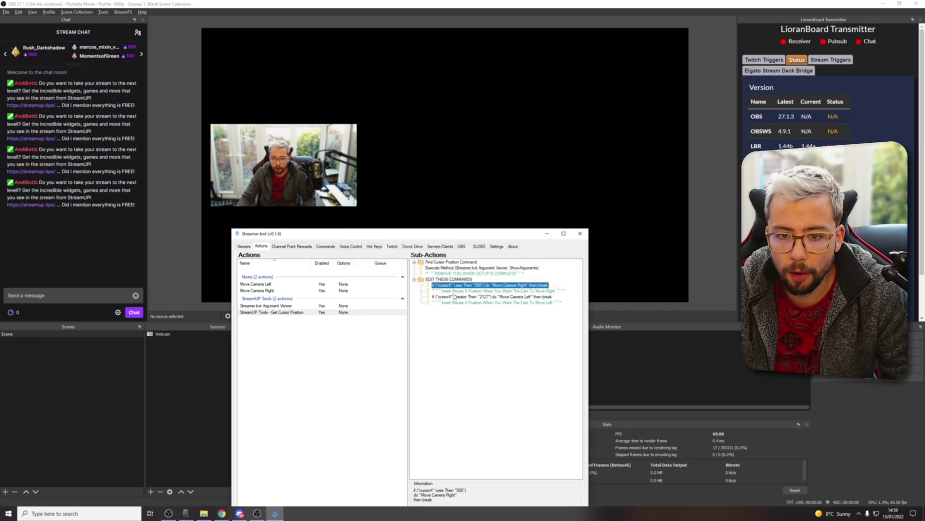
# Step: In Get Cursor Position's EDIT THESE COMMANDS group, set the cursorX Greater Than condition to 1900, keeping Move Camera Left, and collapse the group
pyautogui.click(282, 313)
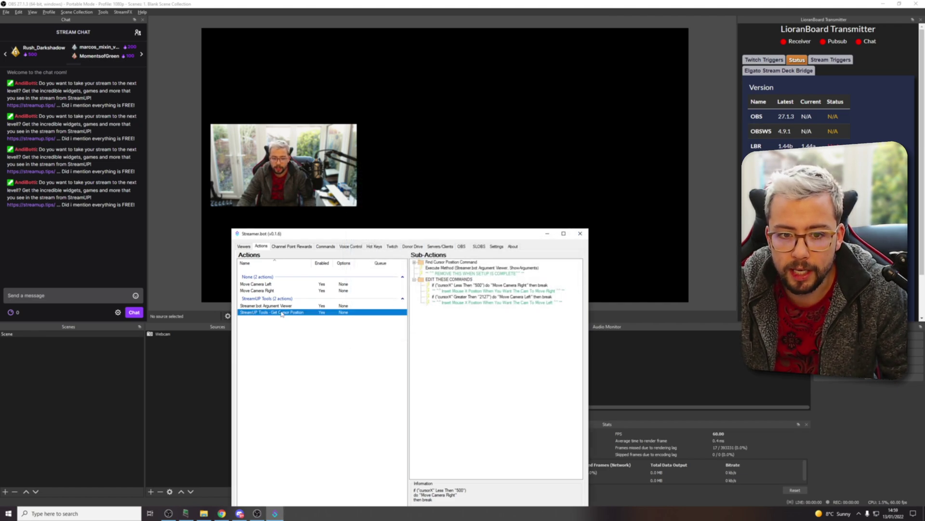
pyautogui.click(446, 298)
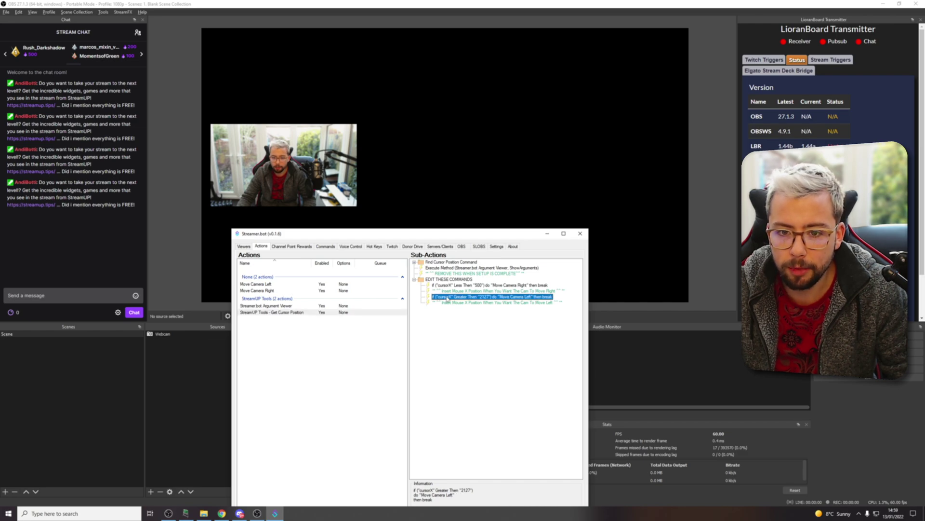
pyautogui.doubleClick(448, 297)
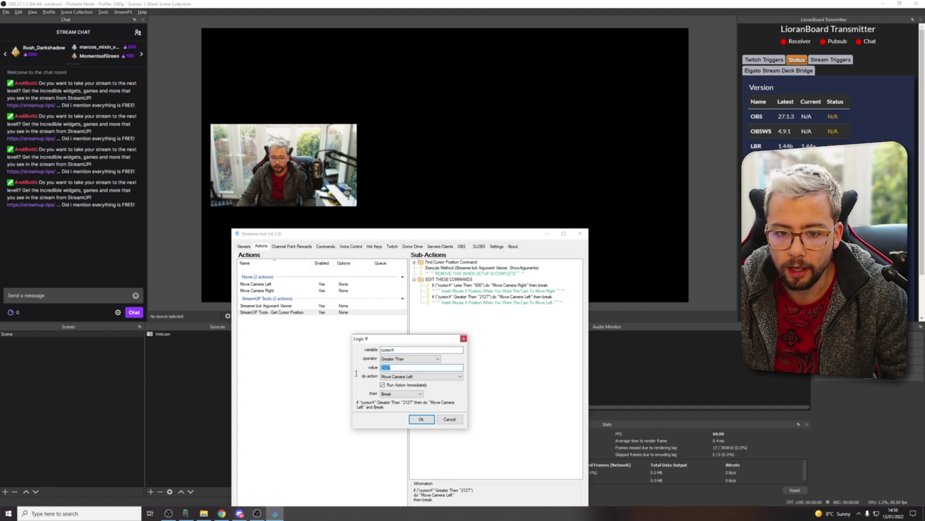
pyautogui.write('1900')
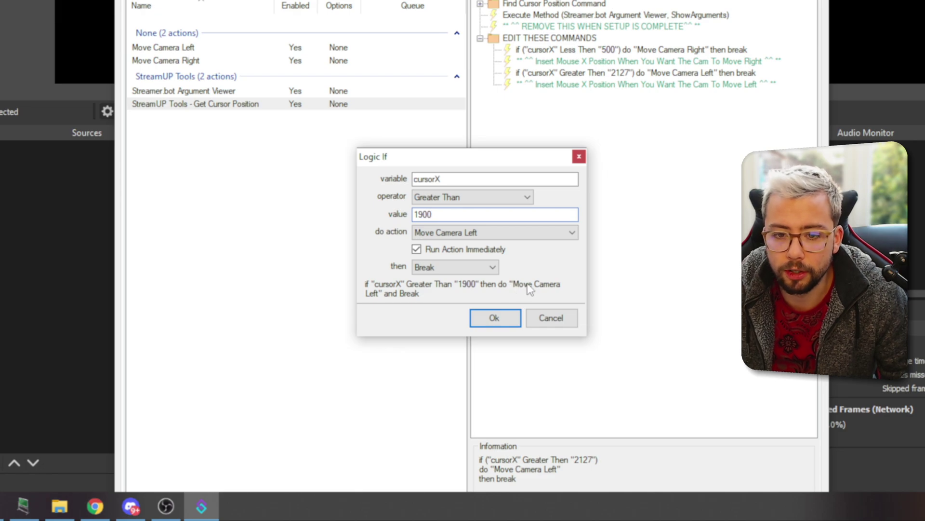
pyautogui.click(495, 318)
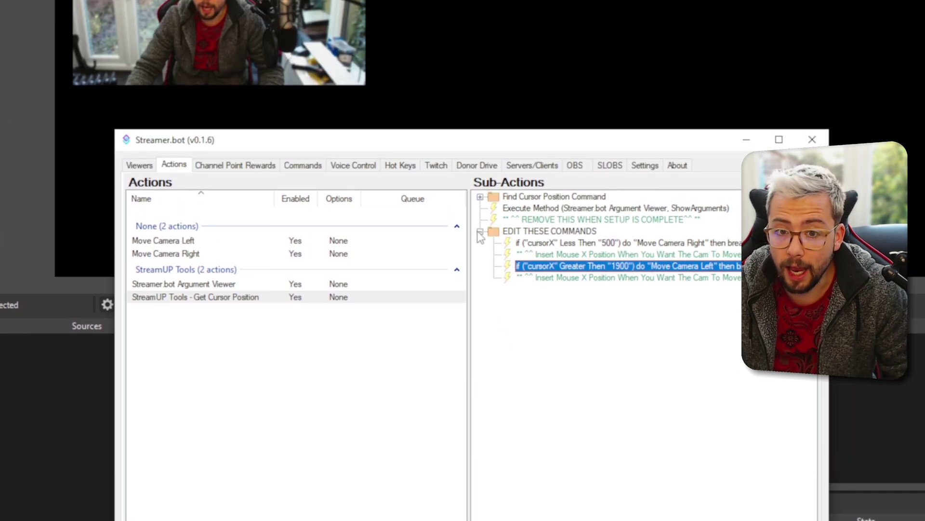
pyautogui.click(480, 38)
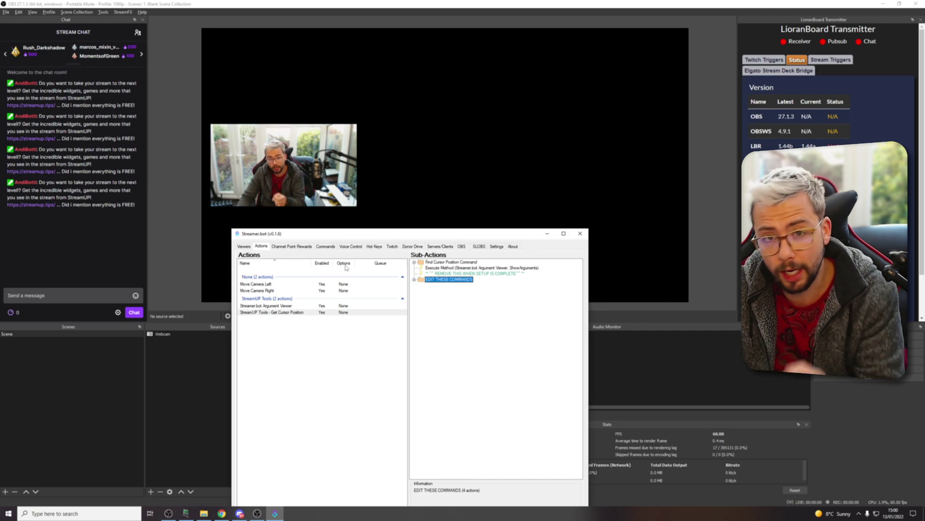
# Step: Delete the ShowArguments Execute Method sub-action and its REMOVE THIS WHEN SETUP IS COMPLETE comment from Get Cursor Position
pyautogui.click(455, 269)
pyautogui.press('Delete')
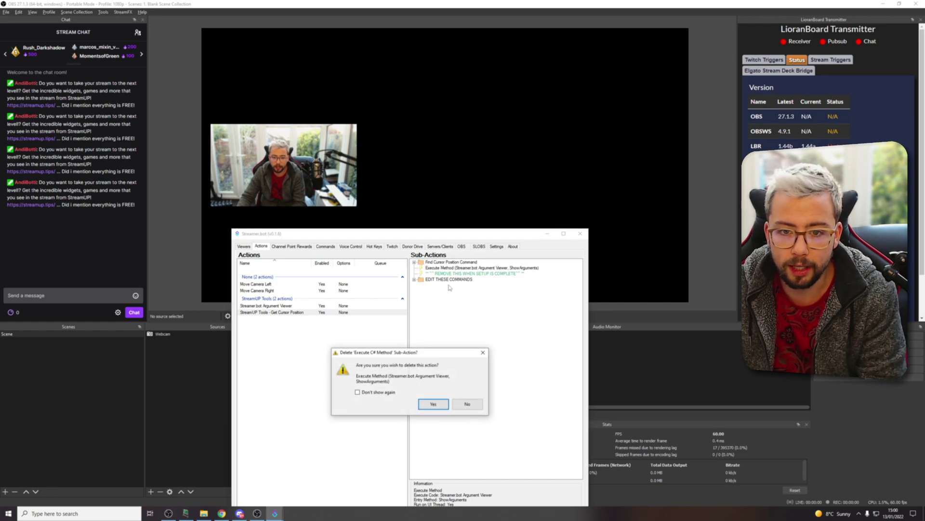
pyautogui.click(432, 404)
pyautogui.press('Delete')
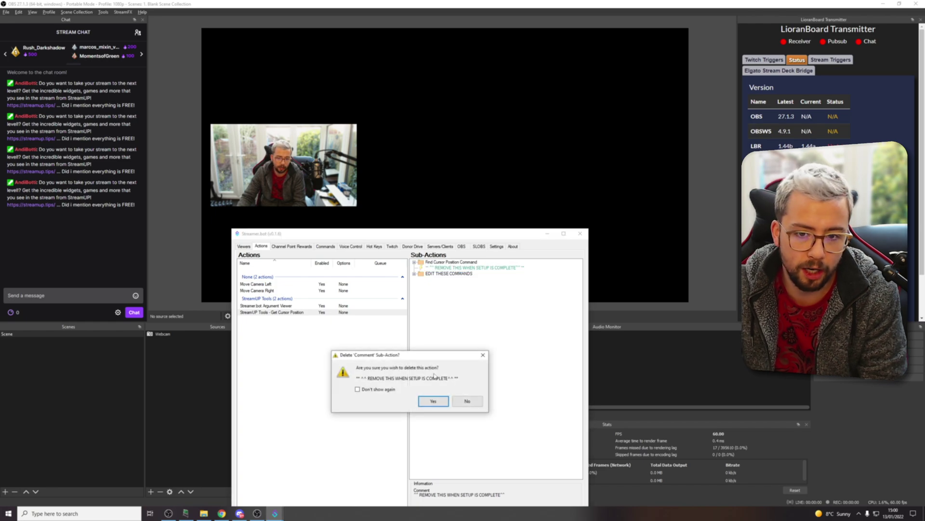
pyautogui.click(432, 404)
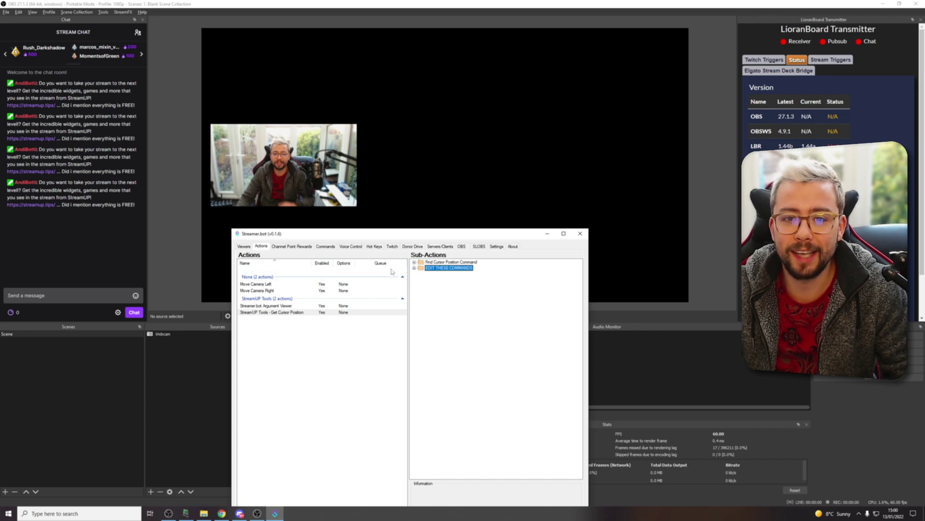
# Step: Delete the global hot key that runs the Get Cursor Position action
pyautogui.click(374, 246)
pyautogui.rightClick(254, 270)
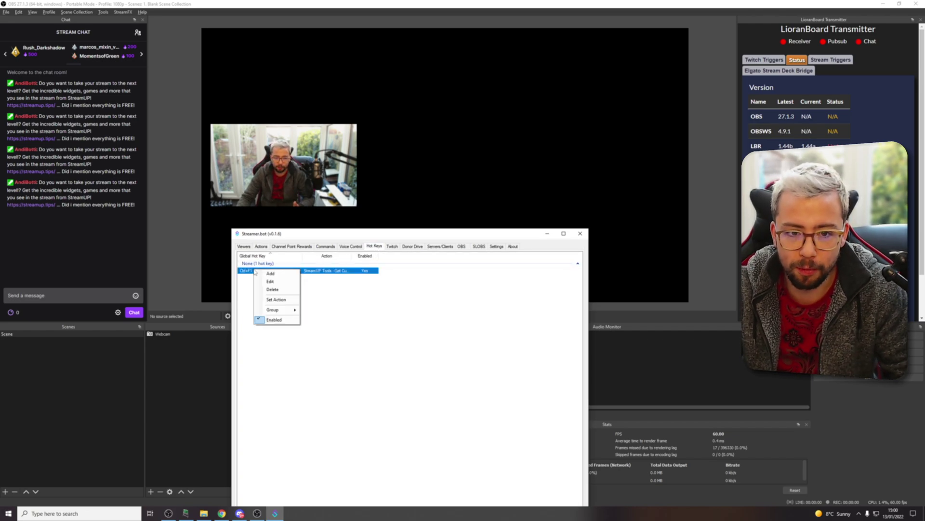
pyautogui.click(272, 289)
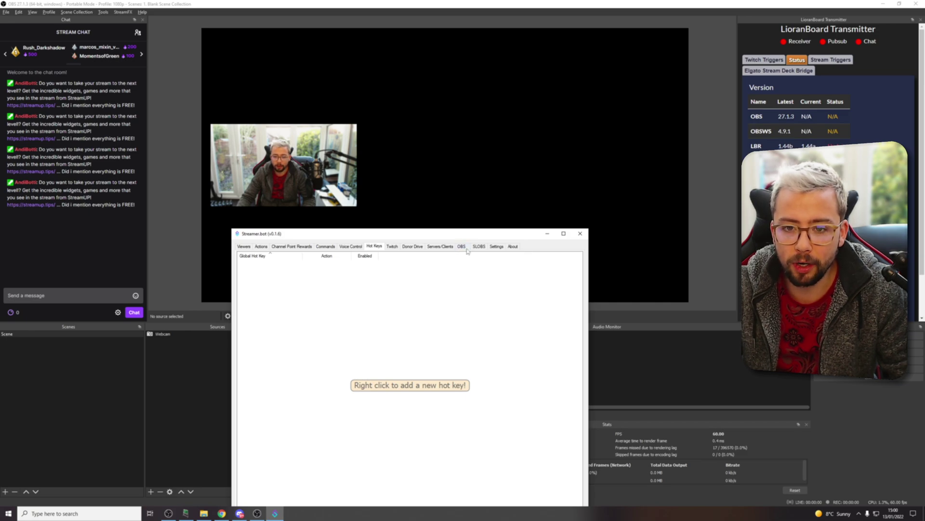
# Step: Start a new enabled, repeating timed action named Check Camera Pos with an interval of 1 second
pyautogui.click(496, 247)
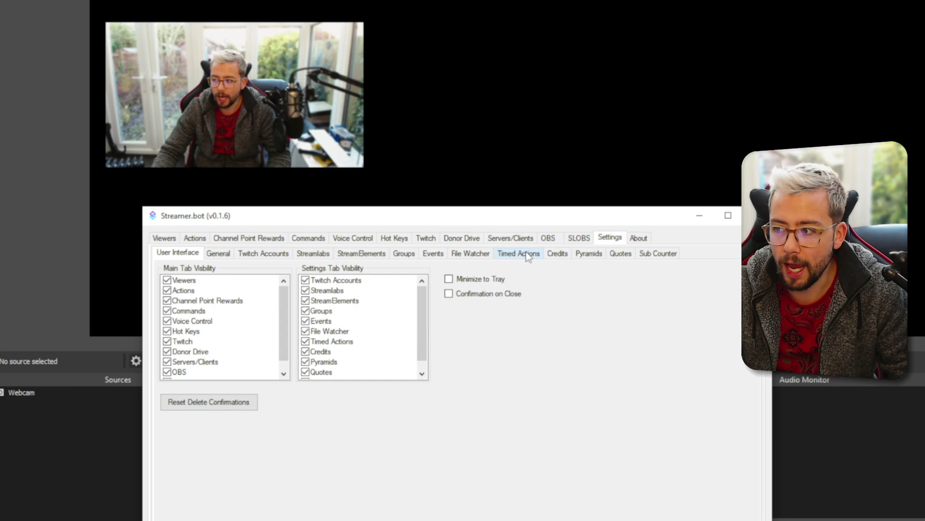
pyautogui.click(445, 255)
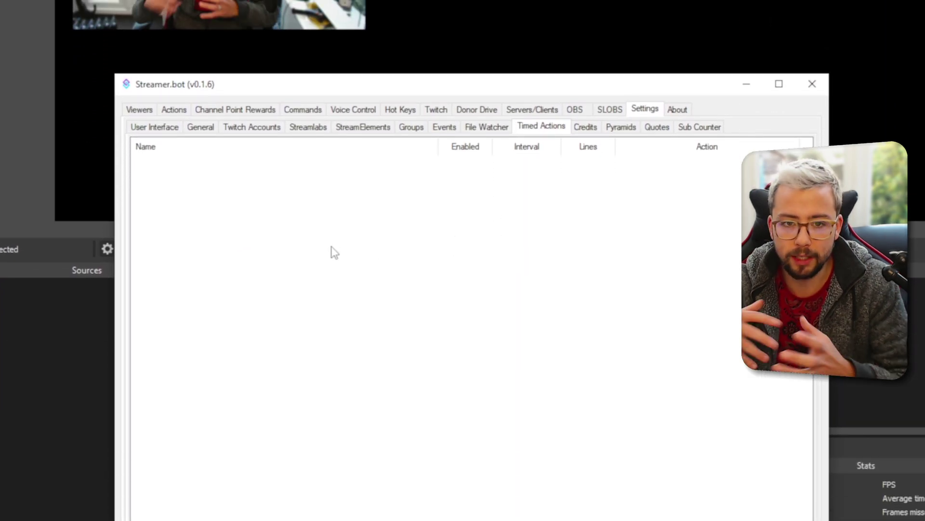
pyautogui.rightClick(316, 264)
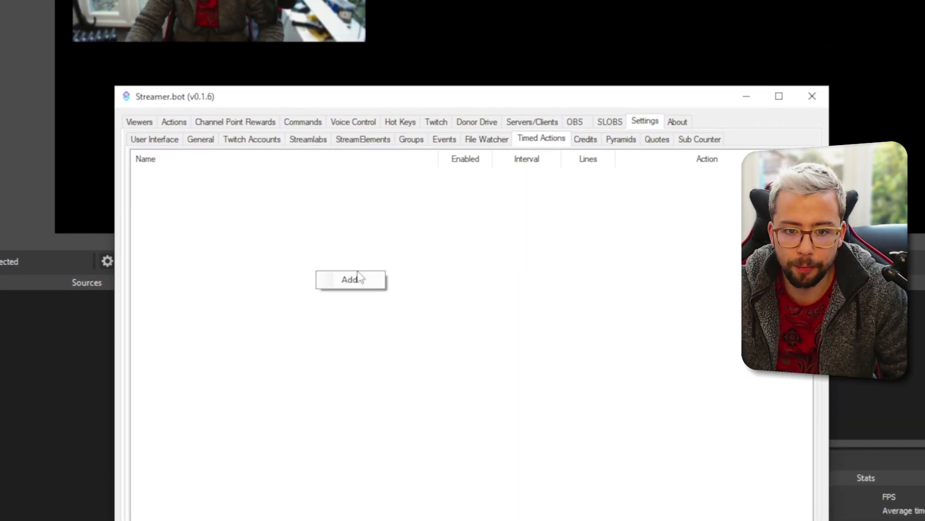
pyautogui.click(356, 269)
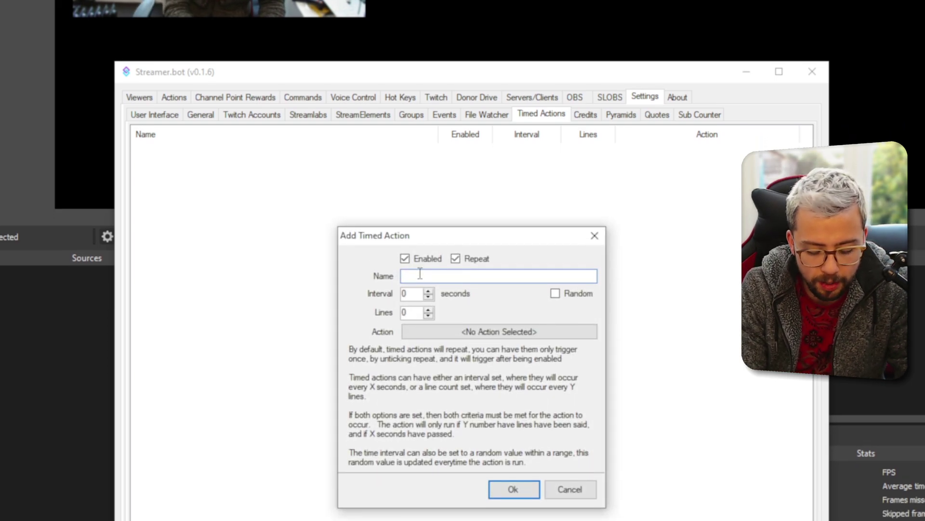
pyautogui.write('Check Camer')
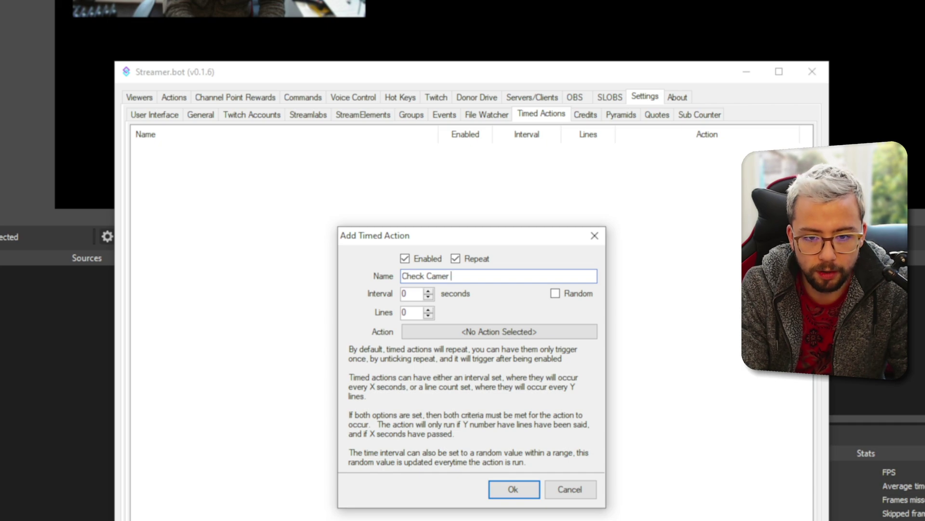
pyautogui.write('a Pos')
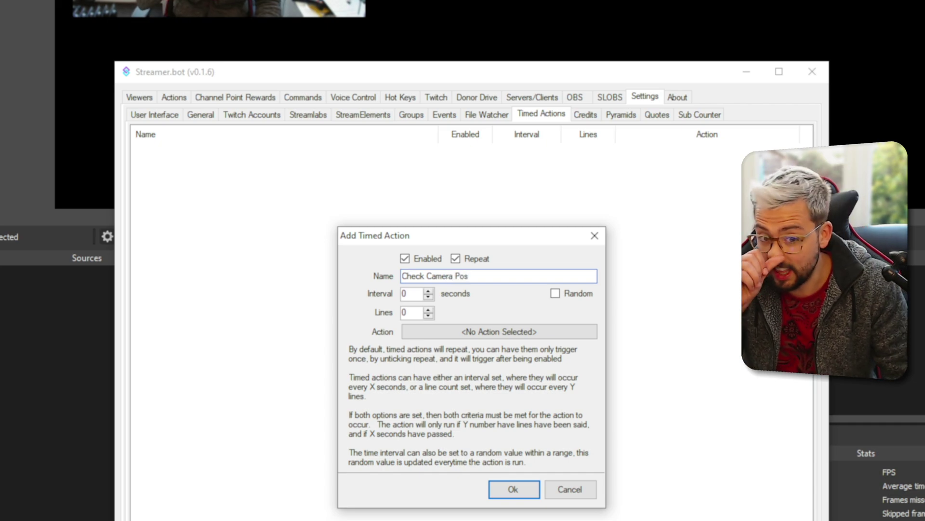
pyautogui.click(427, 276)
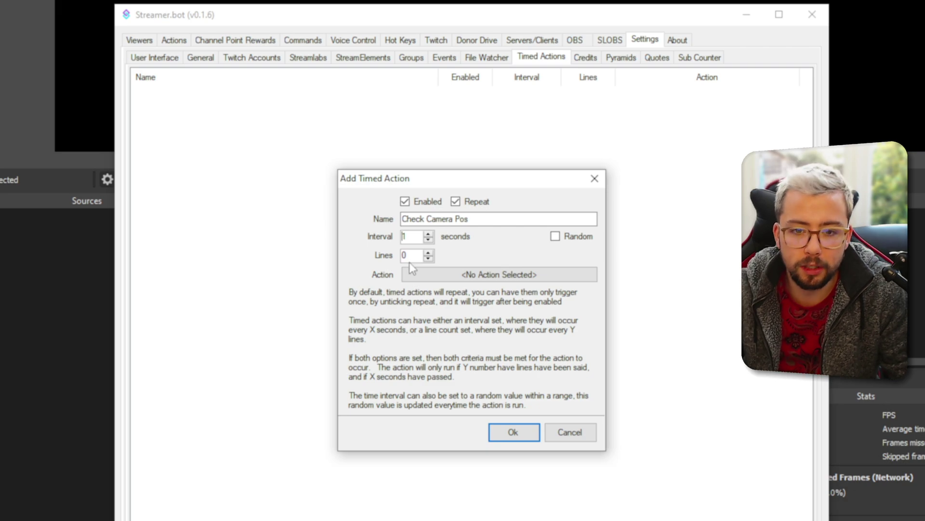
# Step: Assign StreamUP Tools - Get Cursor Position to the Check Camera Pos timed action, save it, and return to OBS
pyautogui.click(450, 274)
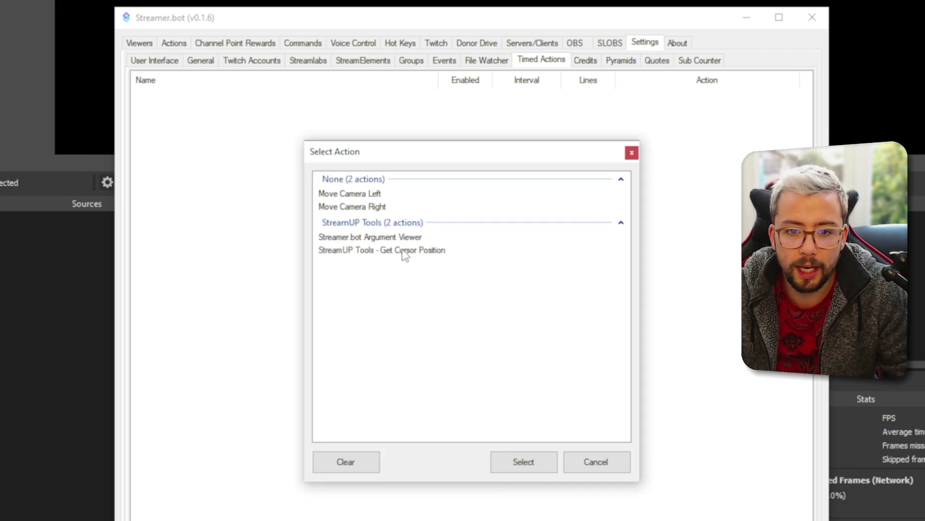
pyautogui.click(403, 247)
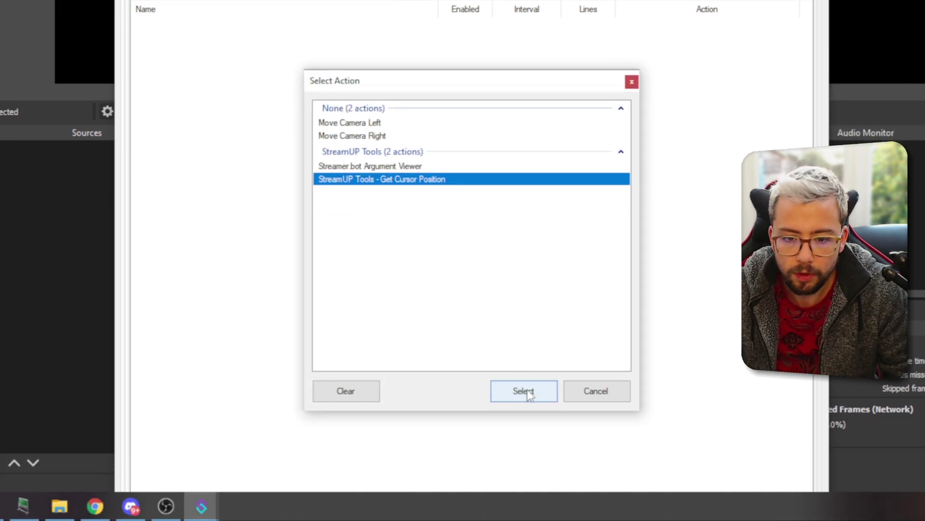
pyautogui.click(524, 461)
pyautogui.click(514, 364)
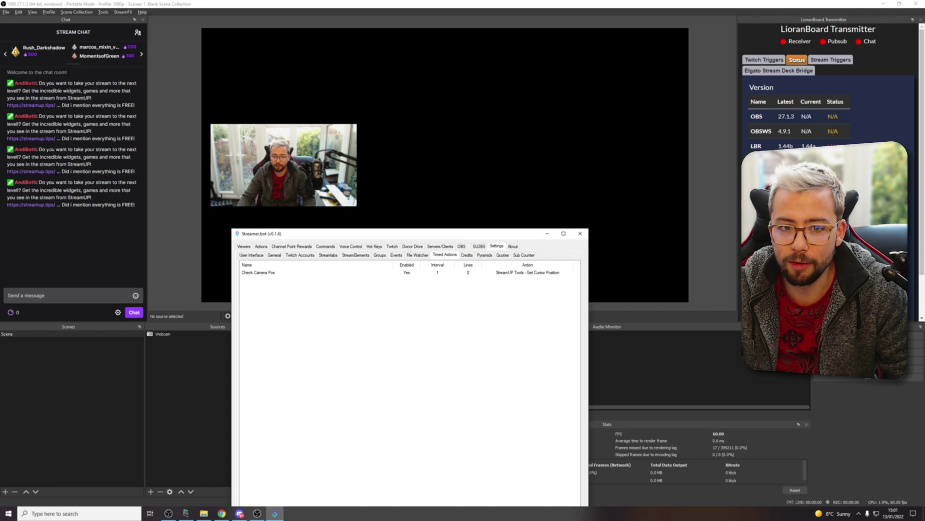
pyautogui.click(462, 226)
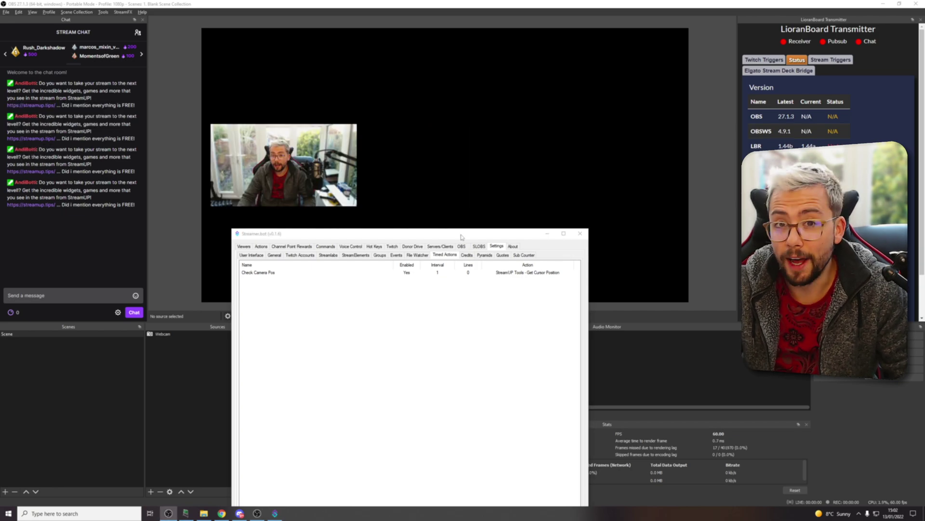